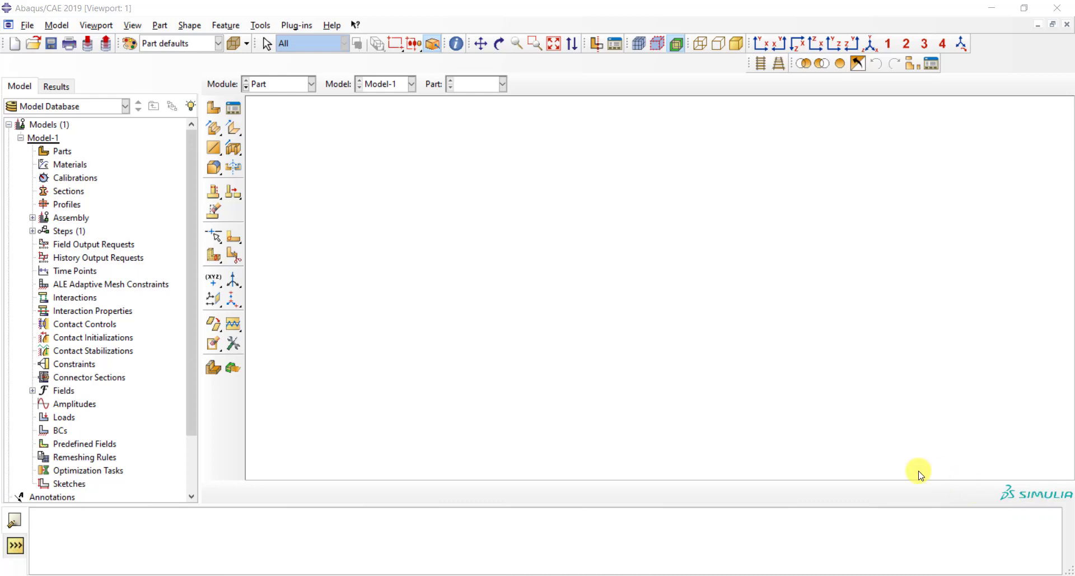
- Set the Module list to Property for Model-1
{"action": "left_click", "coordinate": [295, 95]}
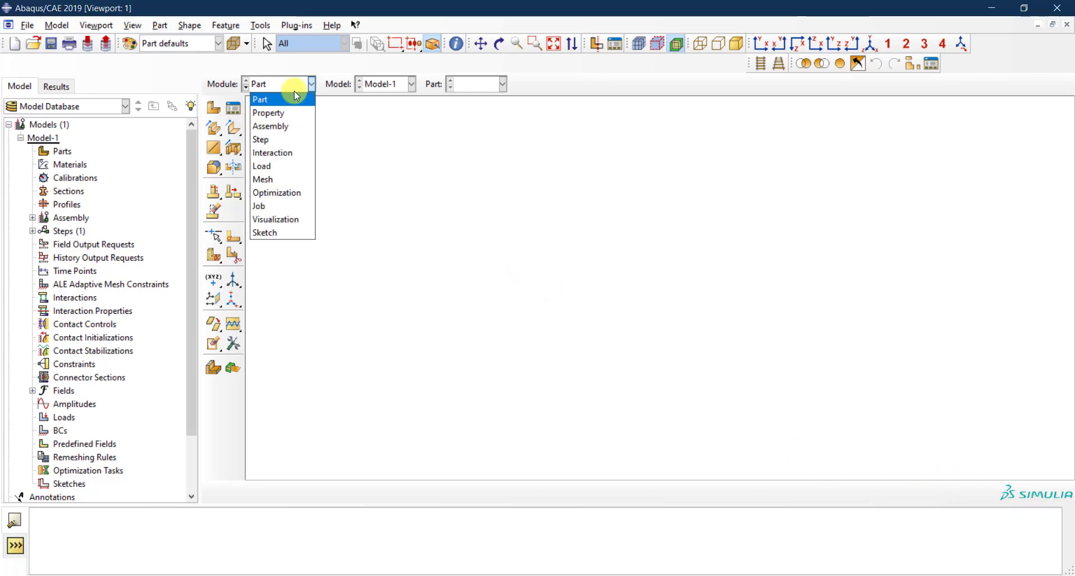
{"action": "left_click", "coordinate": [294, 111]}
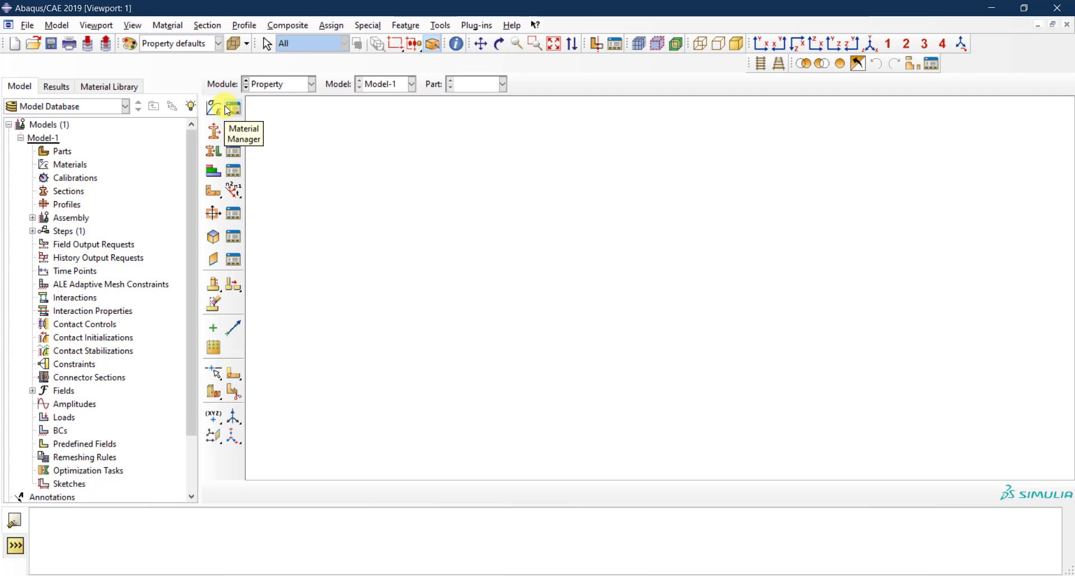
{"action": "left_click", "coordinate": [292, 93]}
{"action": "left_click", "coordinate": [291, 90]}
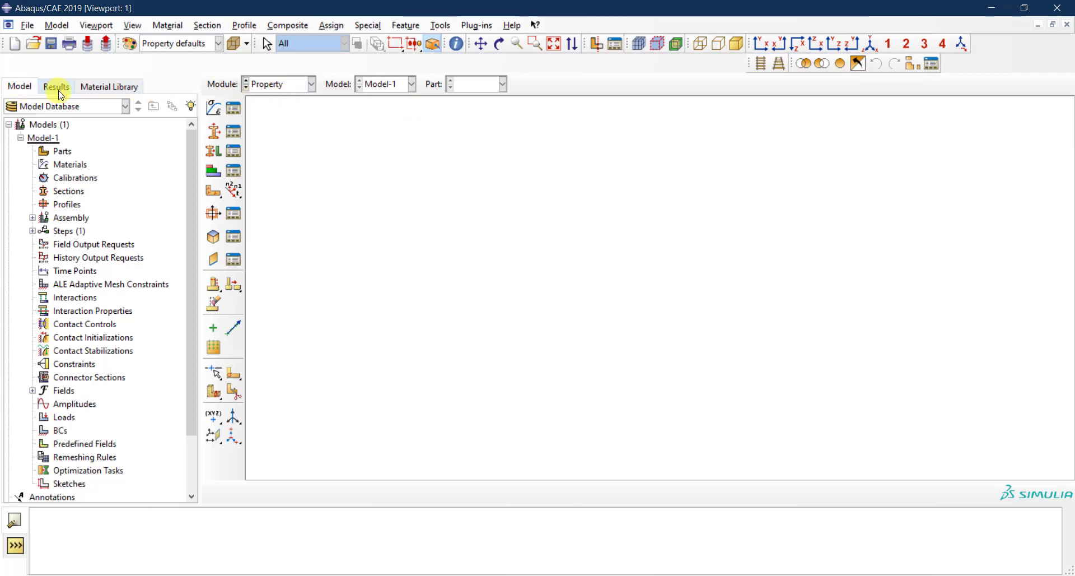
- Show the Material Library tab, confirm its library list is empty, and open the Material Library Manager
{"action": "left_click", "coordinate": [125, 91]}
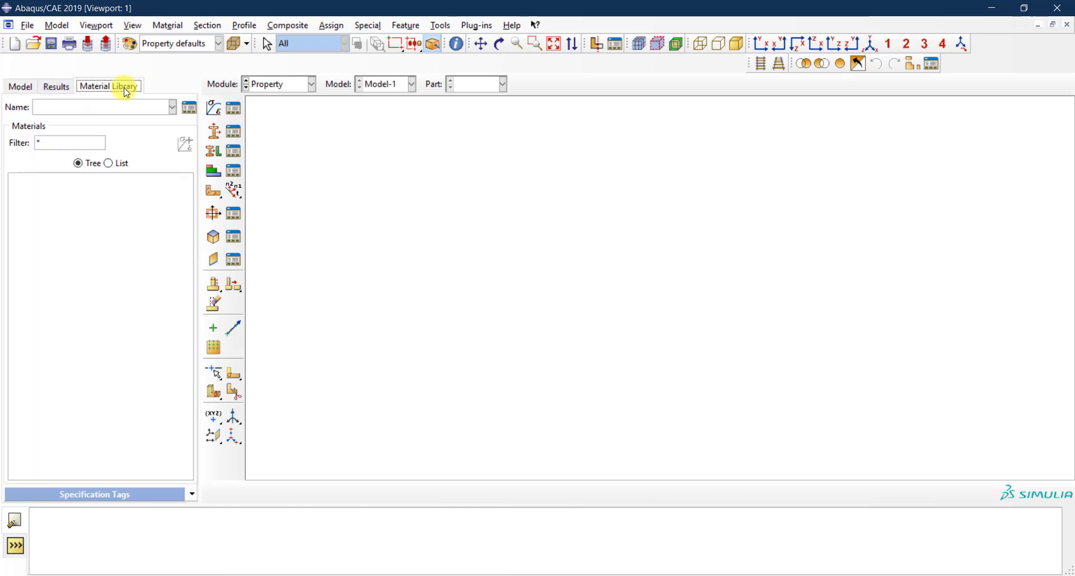
{"action": "left_click", "coordinate": [90, 111]}
{"action": "left_click", "coordinate": [90, 111]}
{"action": "left_click", "coordinate": [112, 109]}
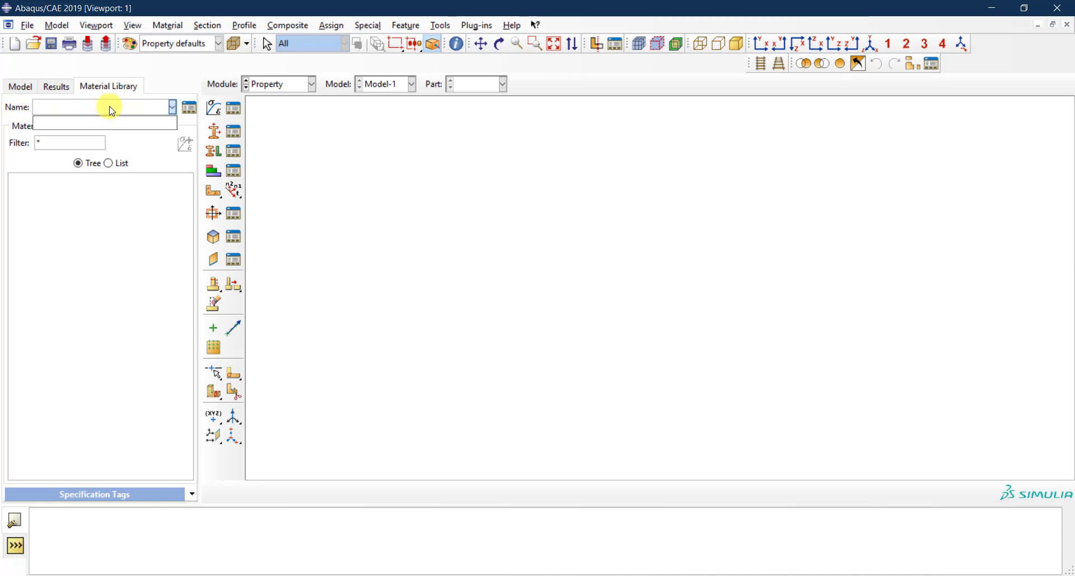
{"action": "left_click", "coordinate": [111, 110]}
{"action": "left_click", "coordinate": [96, 109]}
{"action": "left_click", "coordinate": [119, 111]}
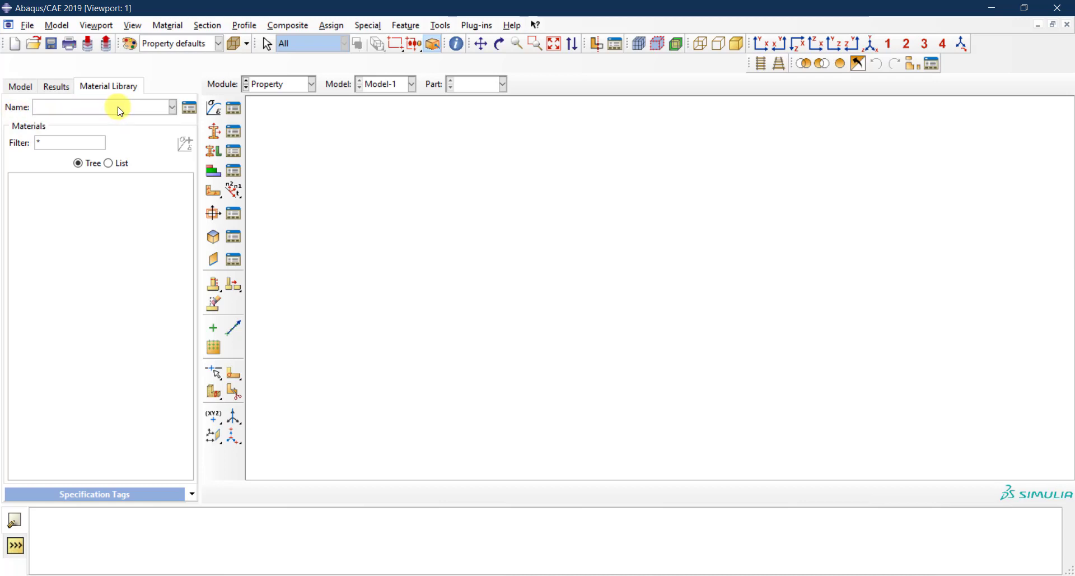
{"action": "left_click", "coordinate": [191, 111]}
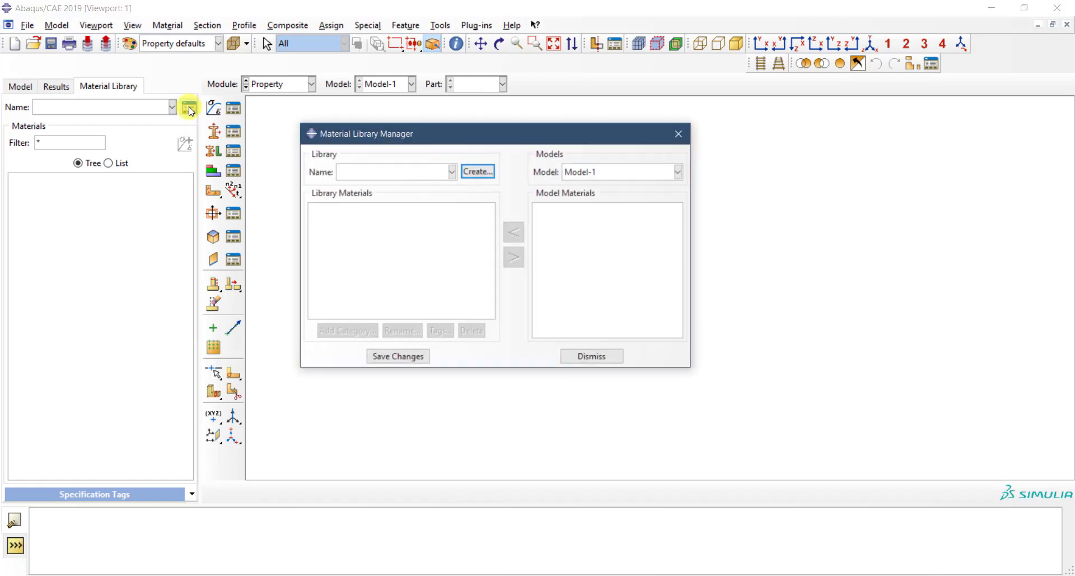
- Start a new library named MatLibrary in the Current plug-in directory, then view the abaqus_plugins folder
{"action": "left_click", "coordinate": [419, 172]}
{"action": "left_click", "coordinate": [384, 172]}
{"action": "left_click", "coordinate": [482, 178]}
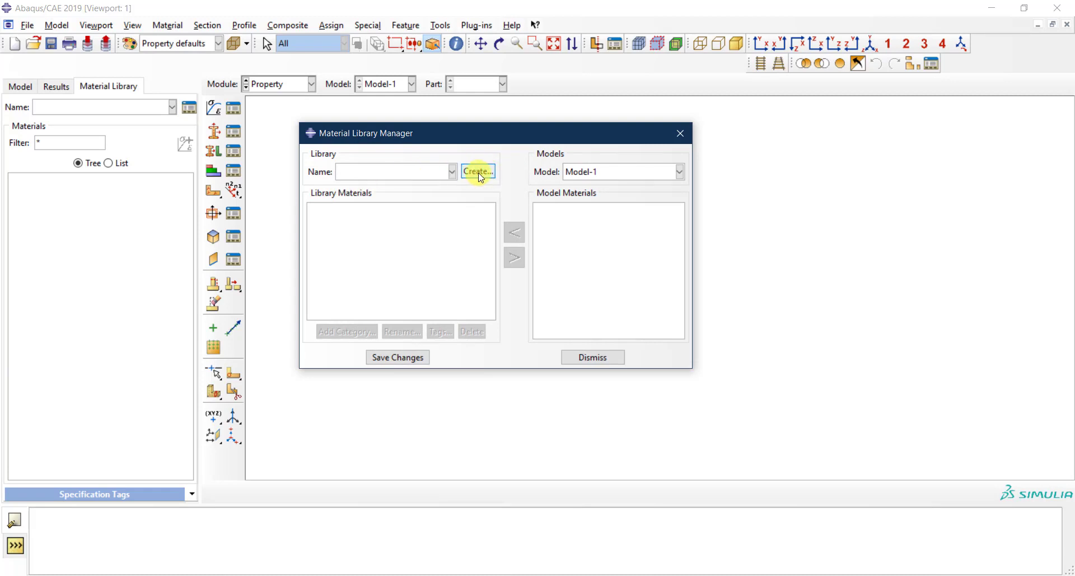
{"action": "left_click", "coordinate": [480, 176]}
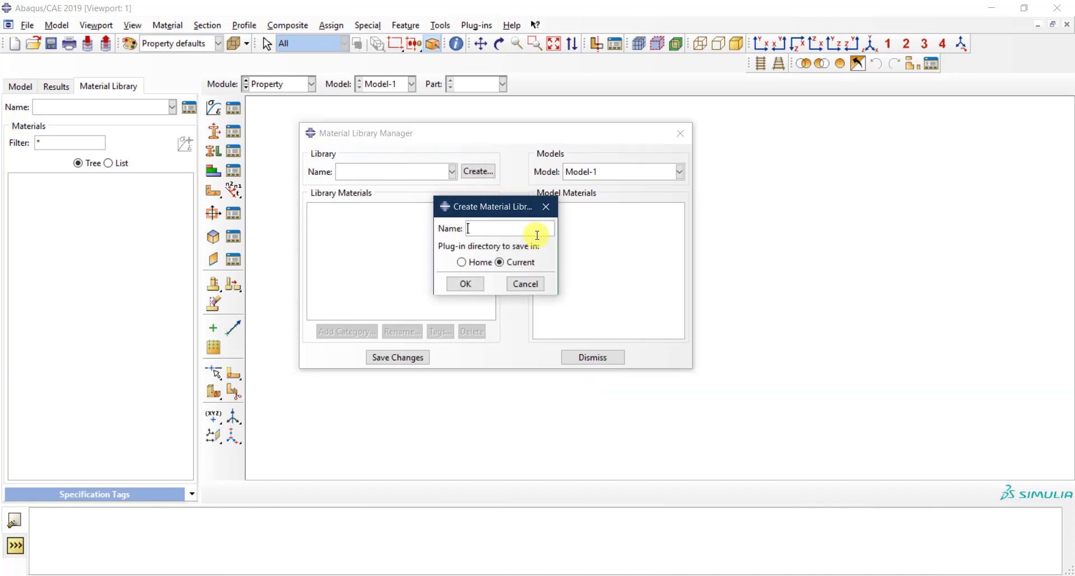
{"action": "type", "text": "MatLibrary"}
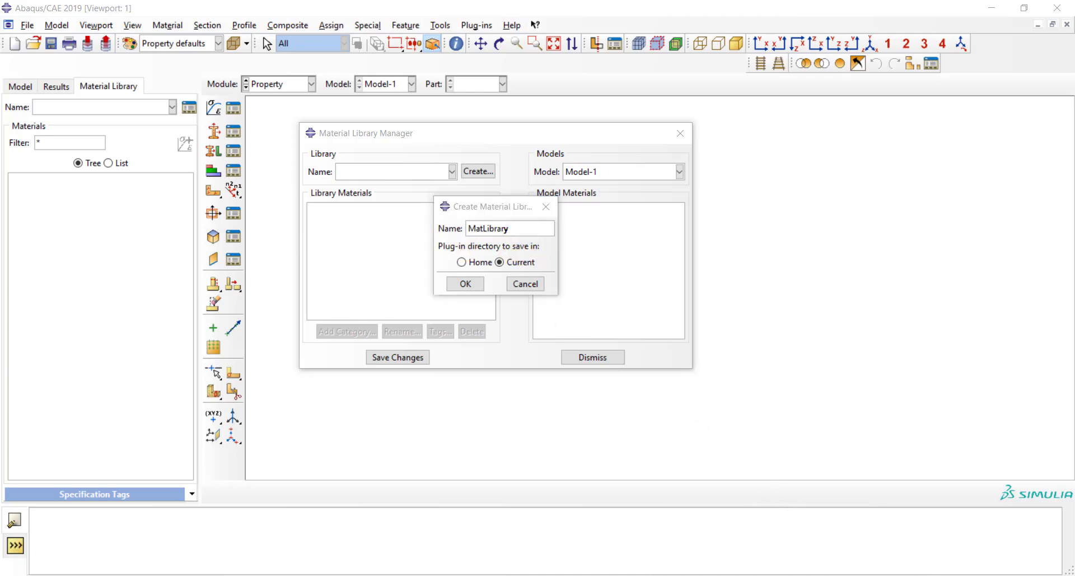
{"action": "left_click", "coordinate": [74, 549]}
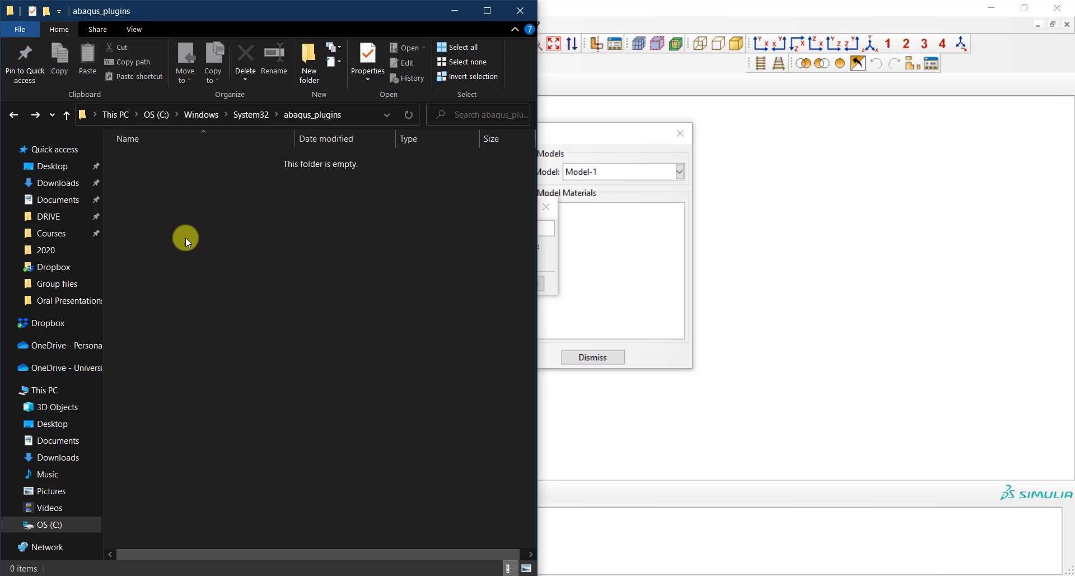
- Confirm and save the MatLibrary.lib library, then bring the abaqus_plugins folder forward
{"action": "left_click", "coordinate": [558, 262]}
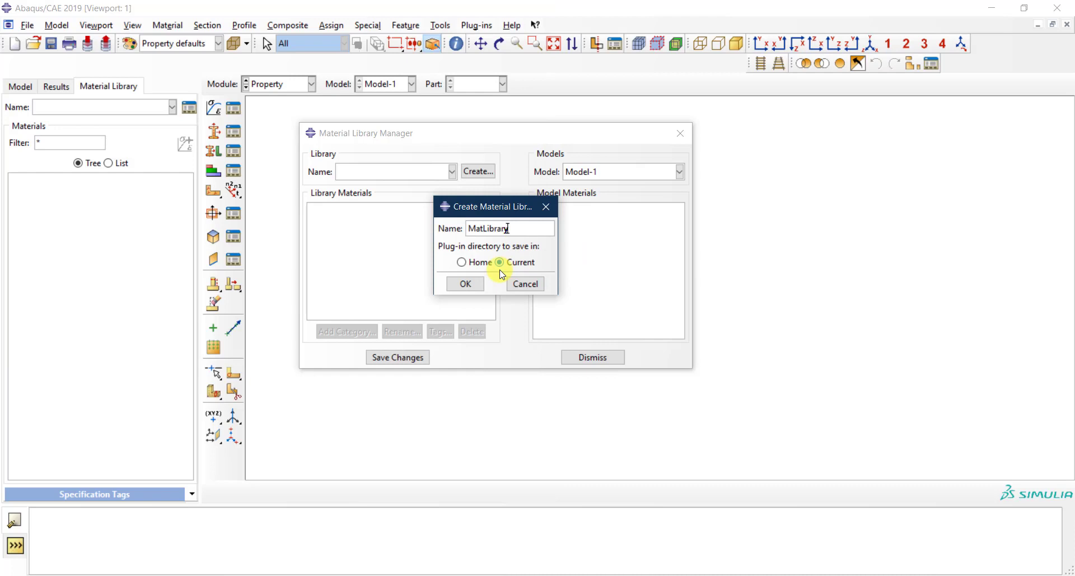
{"action": "left_click", "coordinate": [466, 284]}
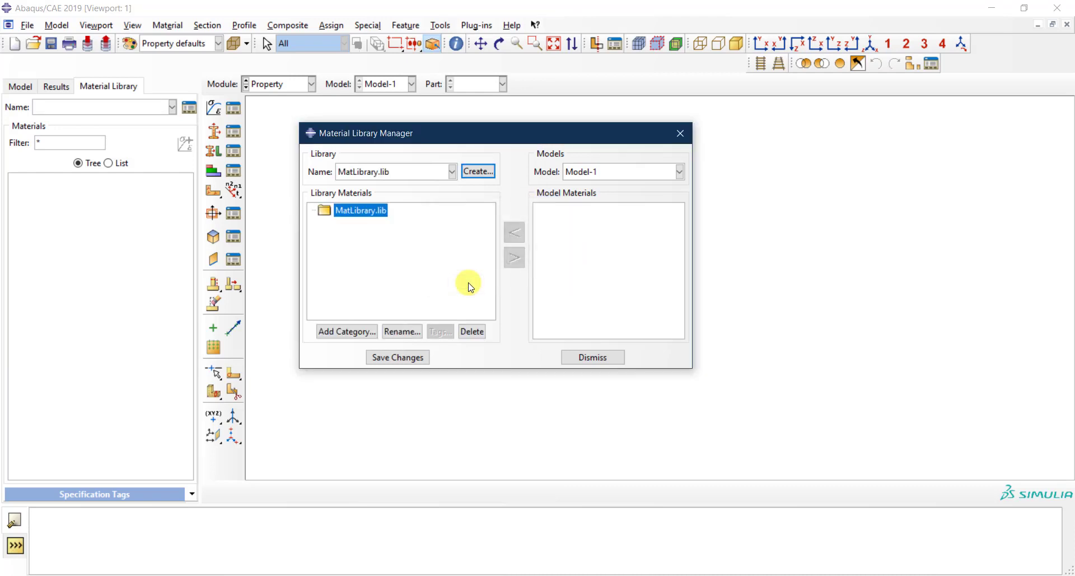
{"action": "left_click", "coordinate": [401, 358]}
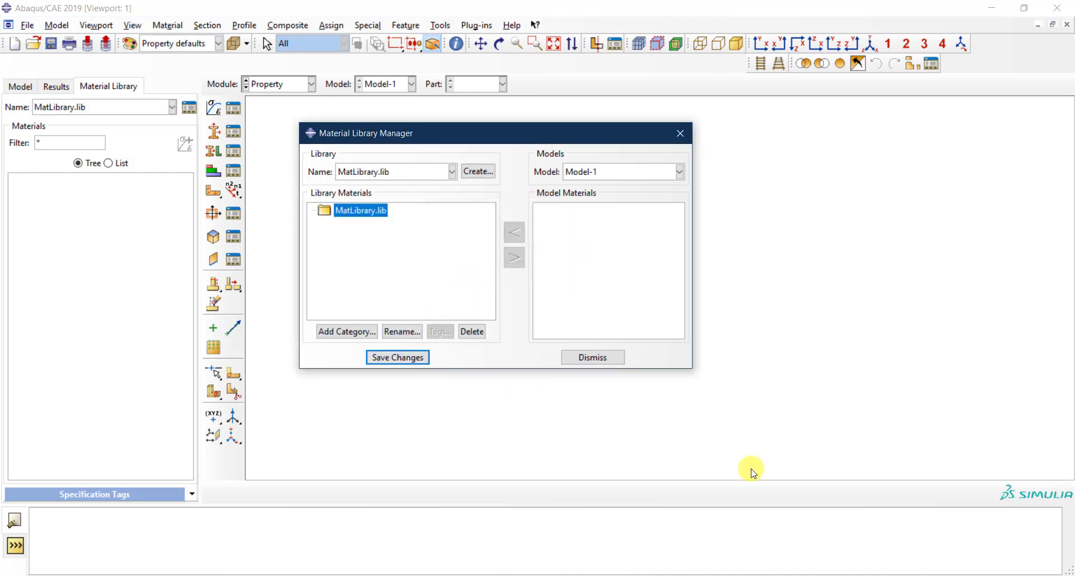
{"action": "left_click", "coordinate": [896, 573]}
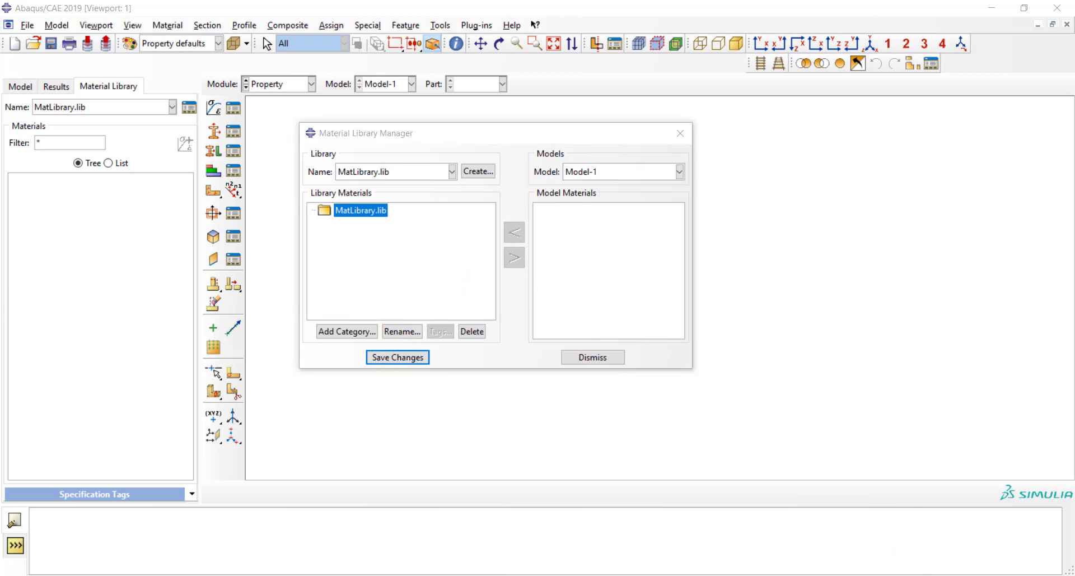
{"action": "left_click", "coordinate": [56, 536]}
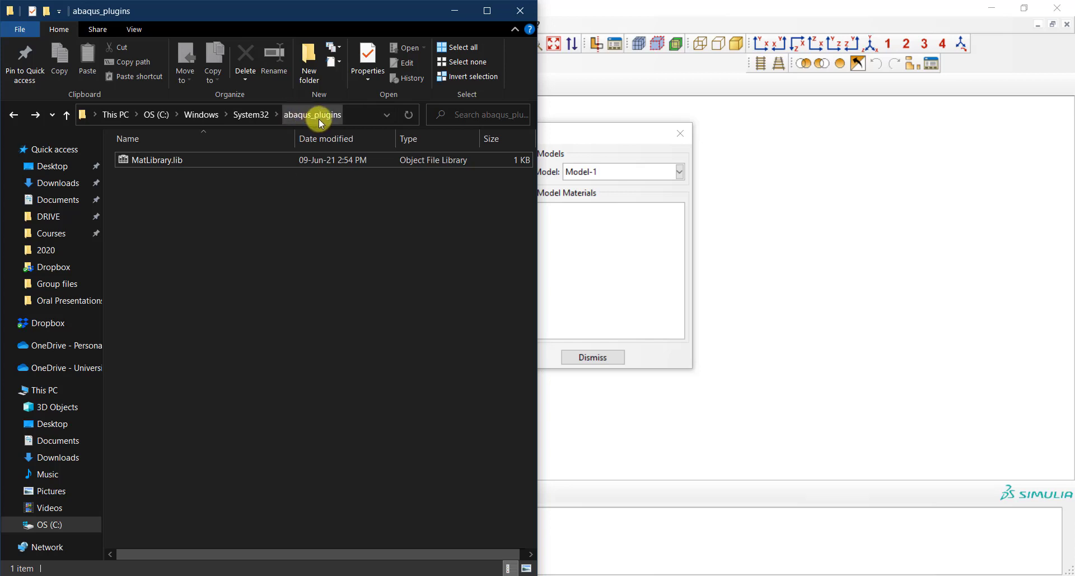
- Return to Abaqus/CAE after confirming MatLibrary.lib is in abaqus_plugins
{"action": "left_click", "coordinate": [593, 135]}
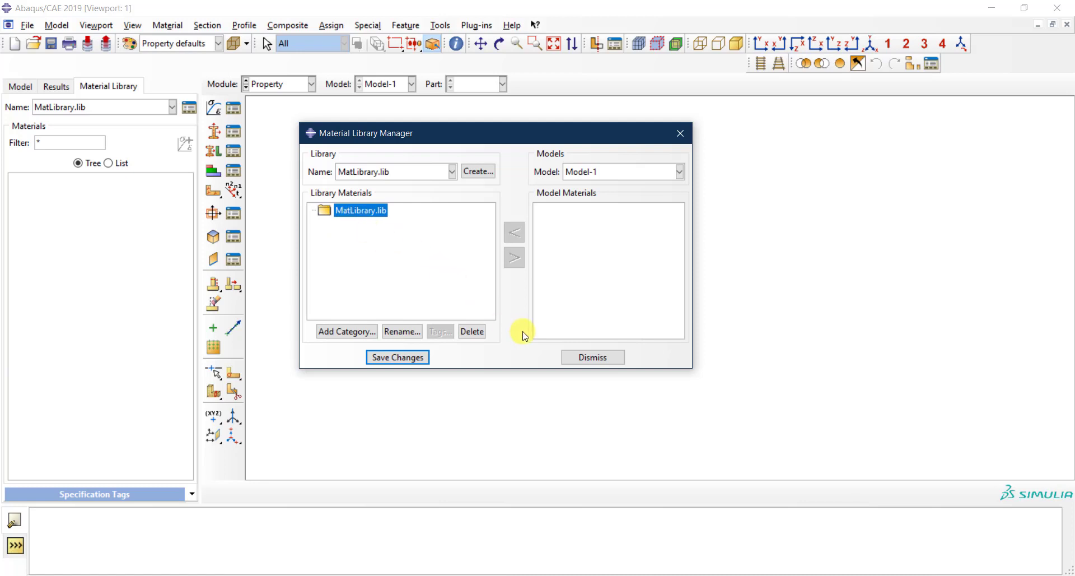
- Close the library manager and start a new material named Steel
{"action": "left_click", "coordinate": [585, 361]}
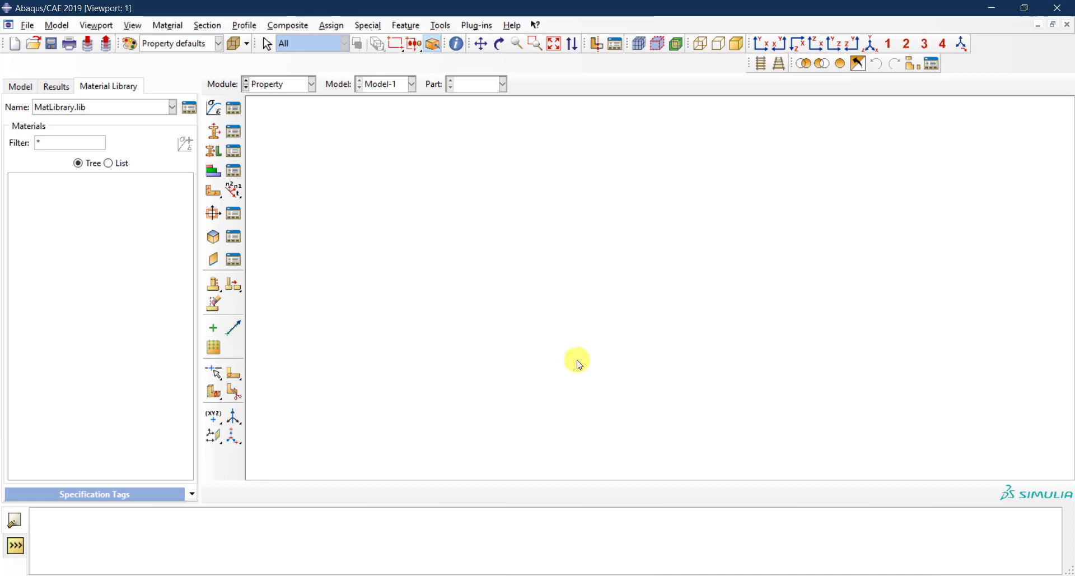
{"action": "left_click", "coordinate": [220, 116]}
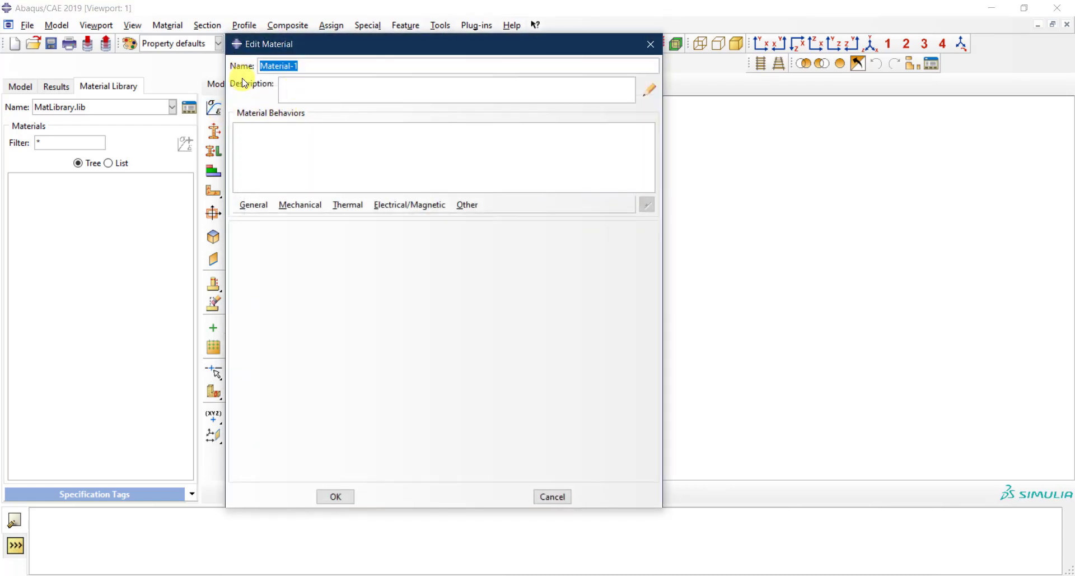
{"action": "type", "text": "Steel"}
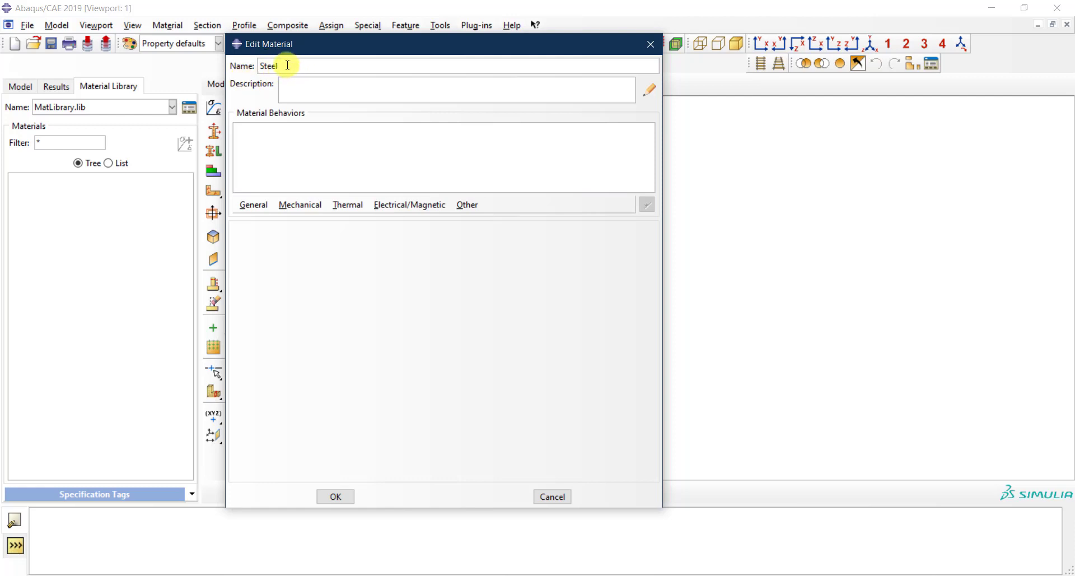
{"action": "left_click_drag", "start_coordinate": [290, 66], "coordinate": [241, 65]}
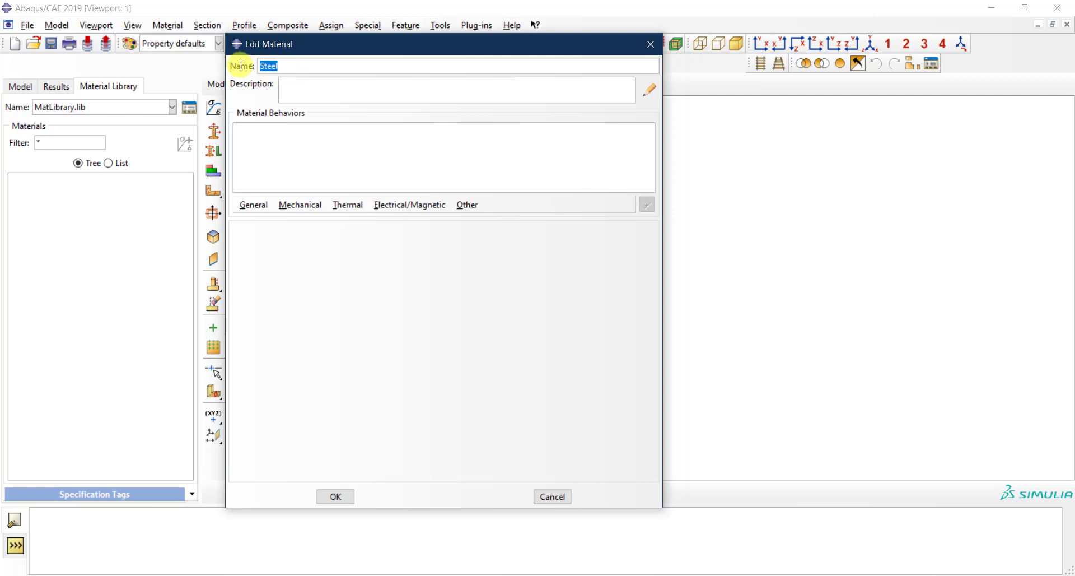
- Give Steel elastic behaviour with Young's modulus 2000 and Poisson's ratio 0.1, and save it
{"action": "left_click", "coordinate": [295, 209]}
{"action": "mouse_move", "coordinate": [318, 221]}
{"action": "left_click", "coordinate": [486, 218]}
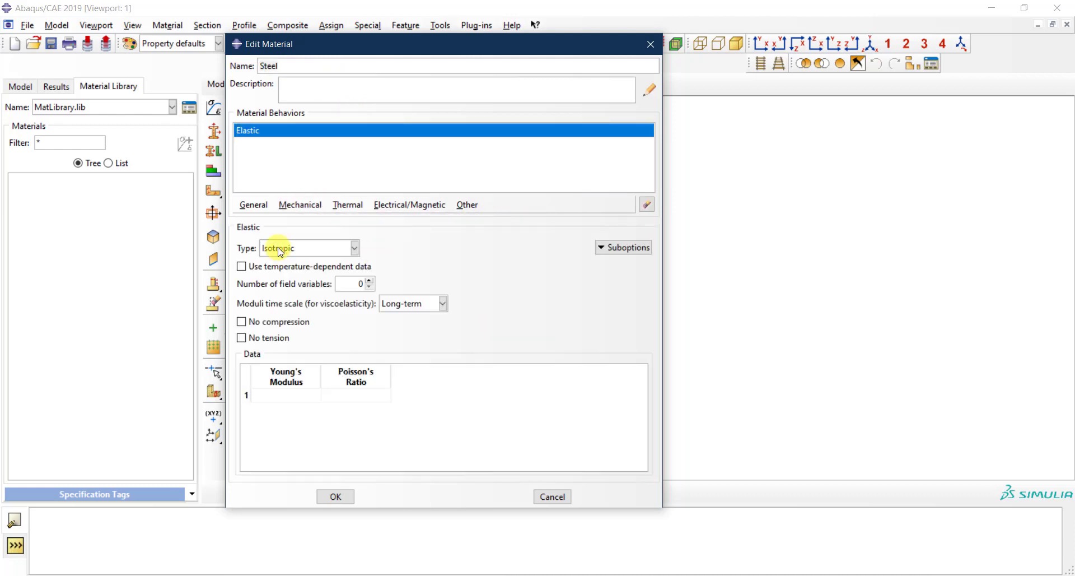
{"action": "left_click", "coordinate": [293, 399]}
{"action": "type", "text": "2000"}
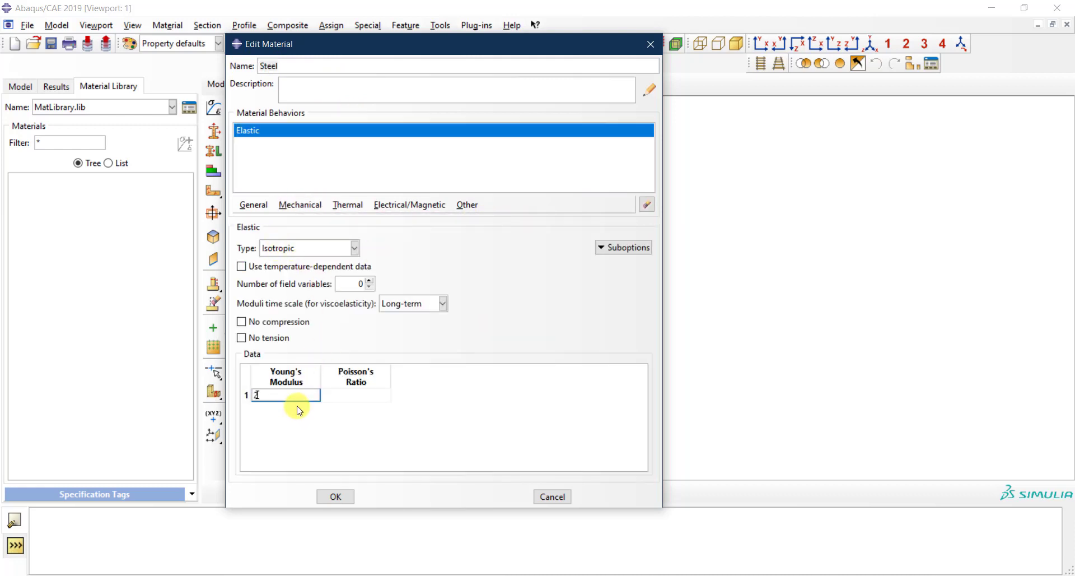
{"action": "left_click", "coordinate": [361, 397]}
{"action": "type", "text": "0.1"}
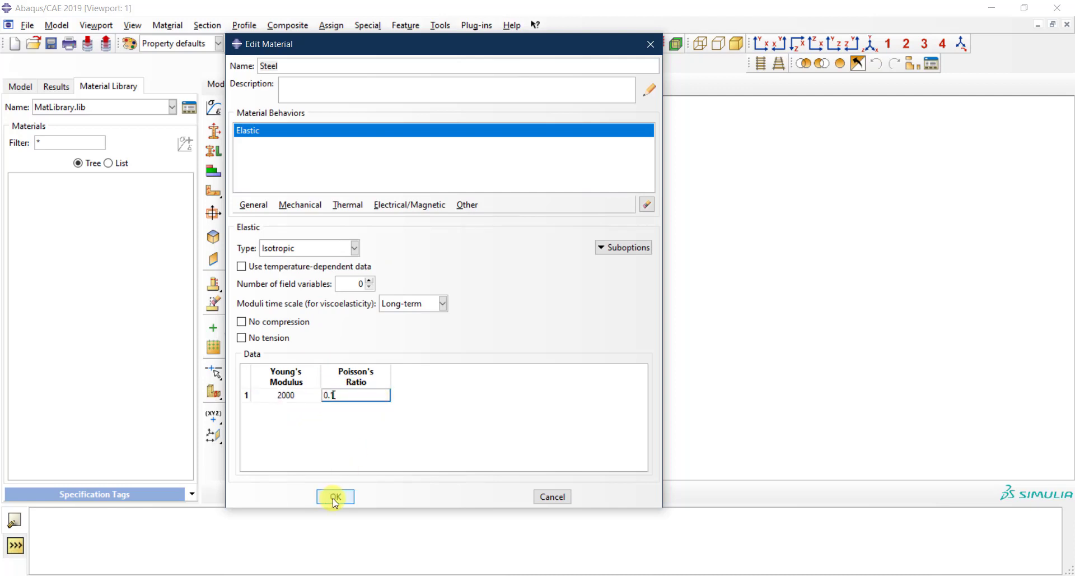
{"action": "left_click", "coordinate": [291, 205]}
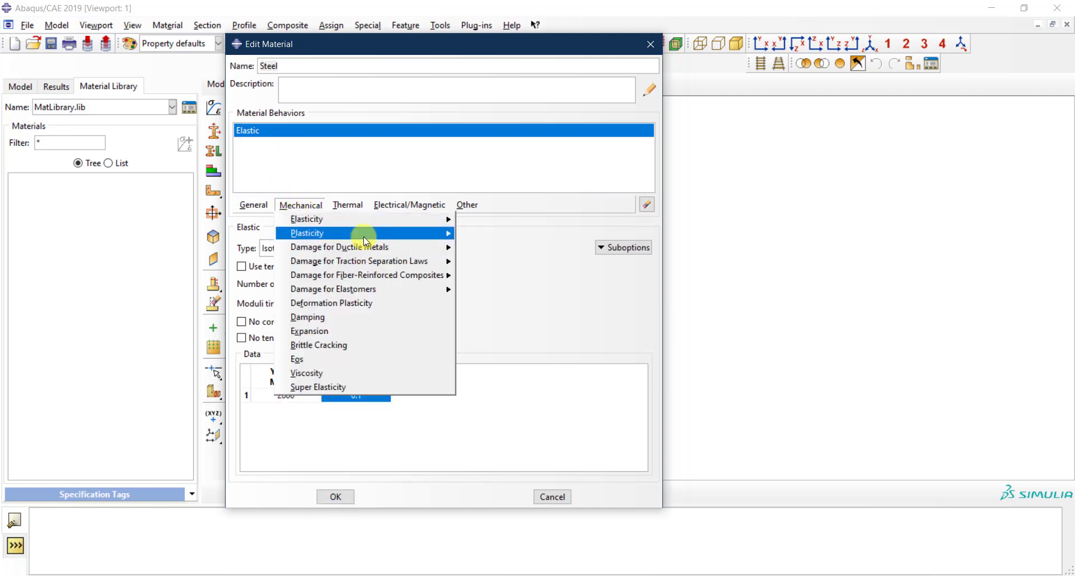
{"action": "left_click", "coordinate": [555, 286]}
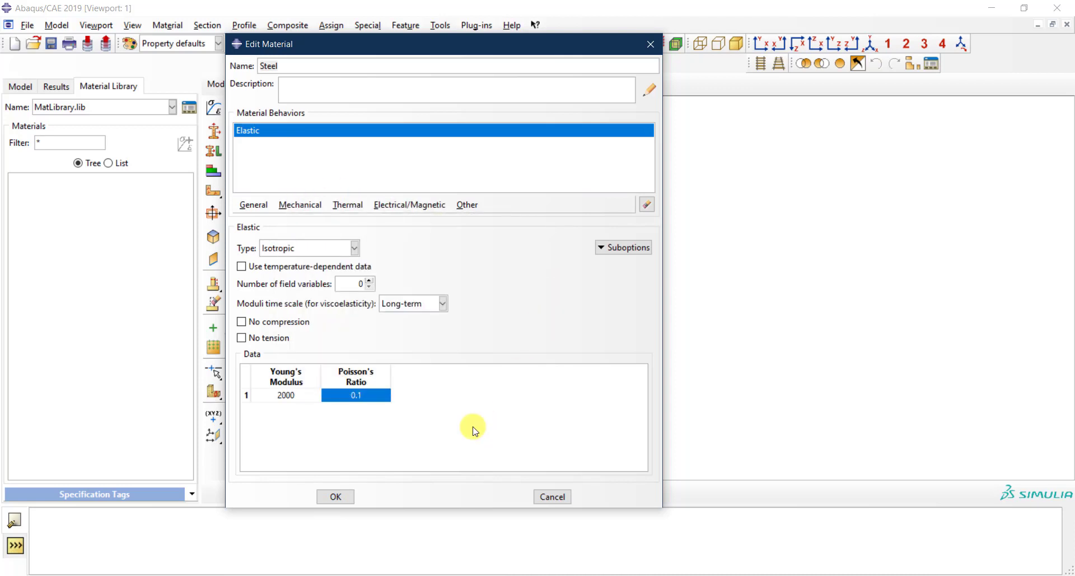
{"action": "left_click", "coordinate": [336, 497]}
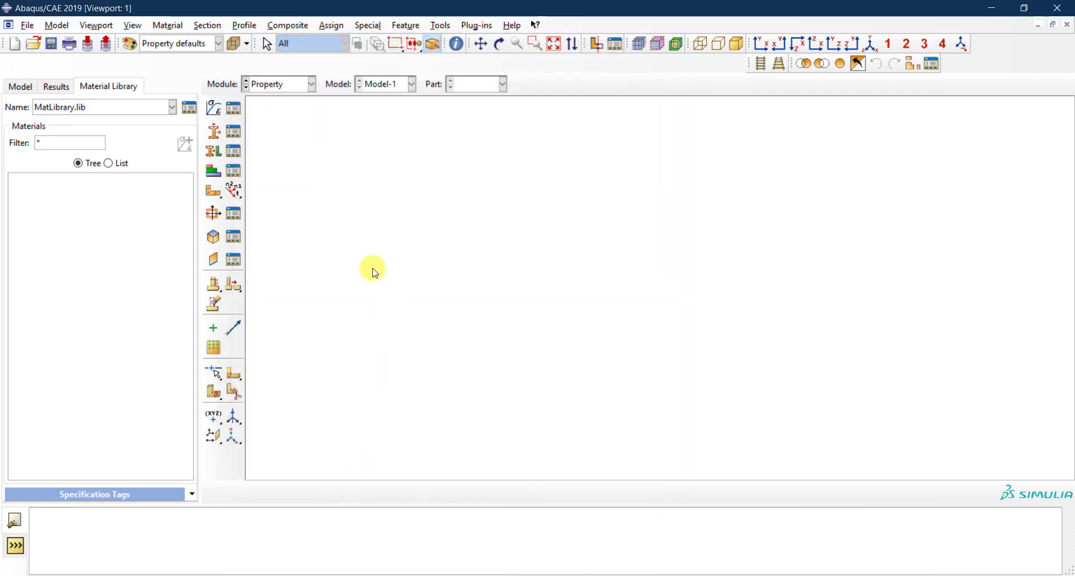
- Start a new material named Concrete
{"action": "left_click", "coordinate": [233, 113]}
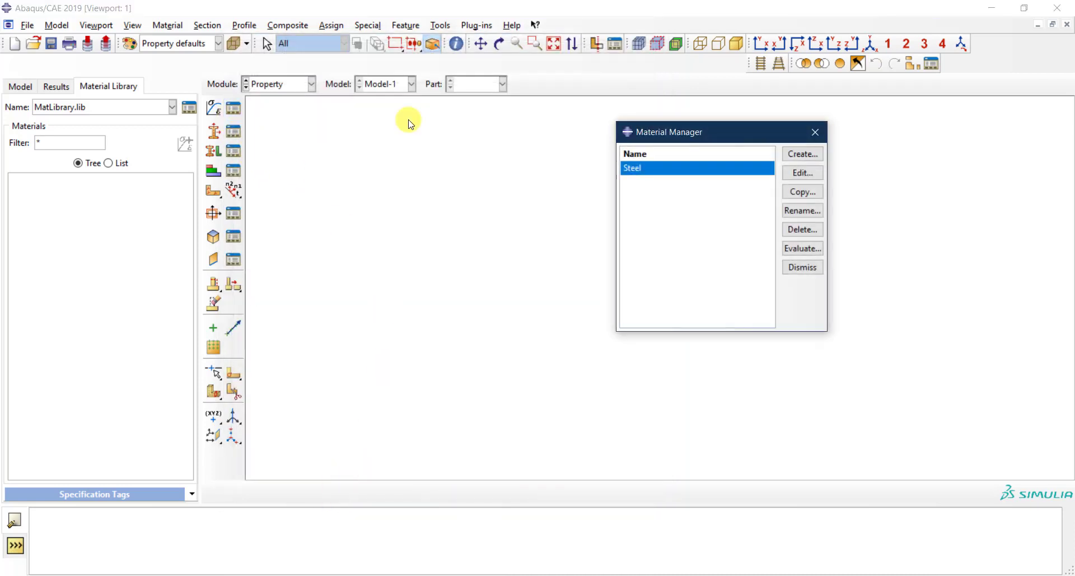
{"action": "left_click", "coordinate": [794, 268]}
{"action": "left_click", "coordinate": [215, 108]}
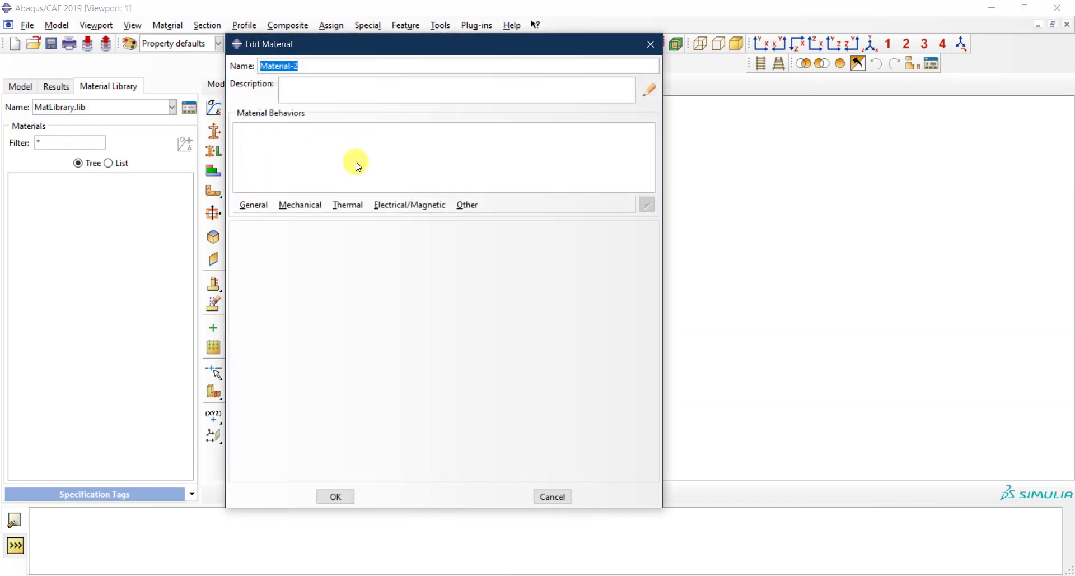
{"action": "type", "text": "Concrete"}
- Add Plastic behaviour to Concrete with a yield stress of 50
{"action": "left_click", "coordinate": [300, 204]}
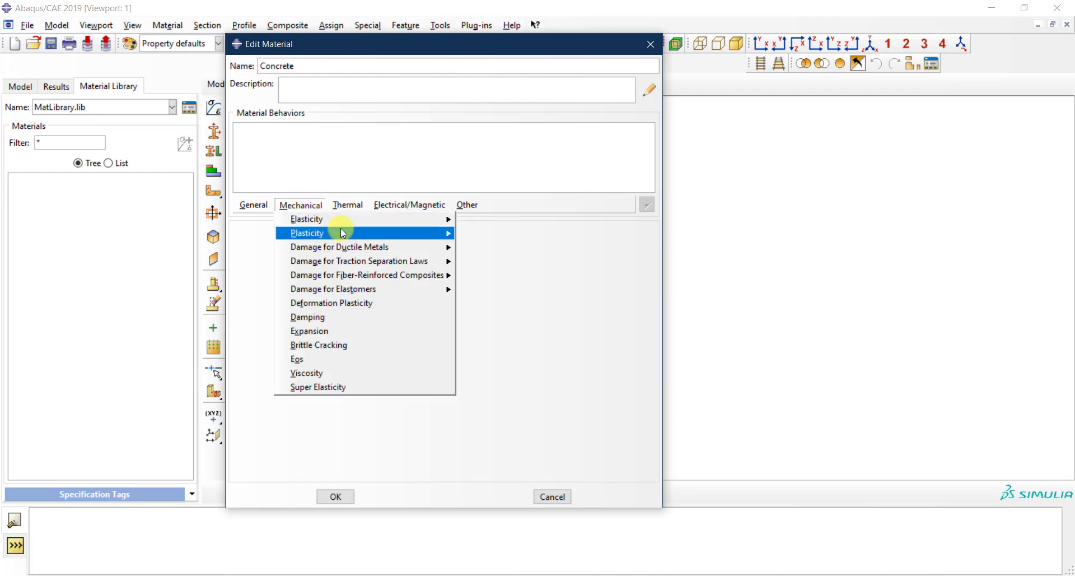
{"action": "mouse_move", "coordinate": [342, 232]}
{"action": "left_click", "coordinate": [476, 233]}
{"action": "left_click", "coordinate": [290, 359]}
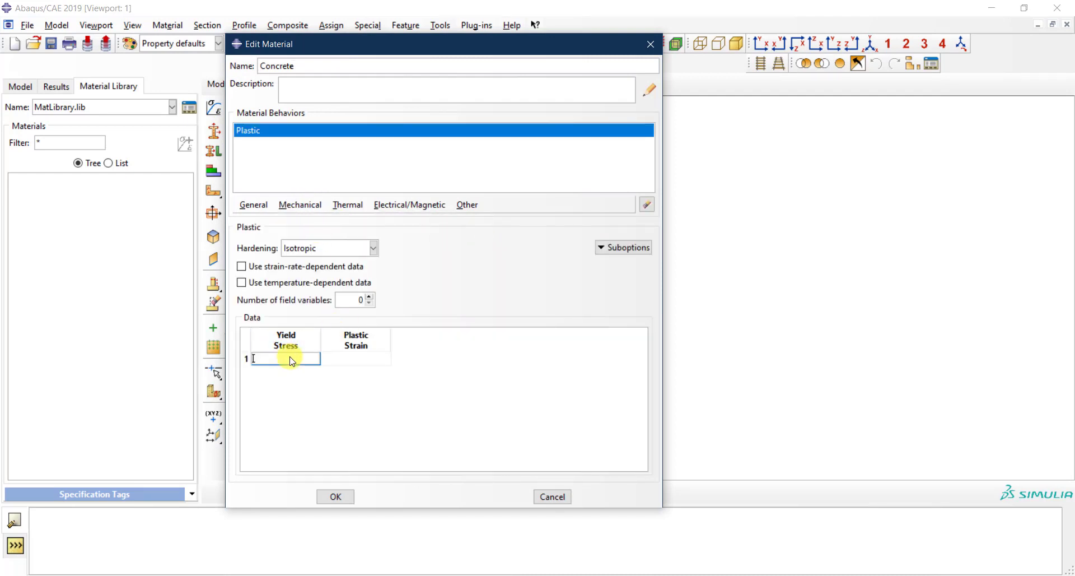
{"action": "type", "text": "fgh"}
{"action": "key", "text": "ctrl+a"}
{"action": "type", "text": "325"}
{"action": "left_click_drag", "start_coordinate": [312, 360], "coordinate": [248, 363]}
{"action": "type", "text": "50"}
- Set the plastic strain to 0 after the nonzero-strain error, and save Concrete
{"action": "left_click", "coordinate": [356, 359]}
{"action": "type", "text": "0.2"}
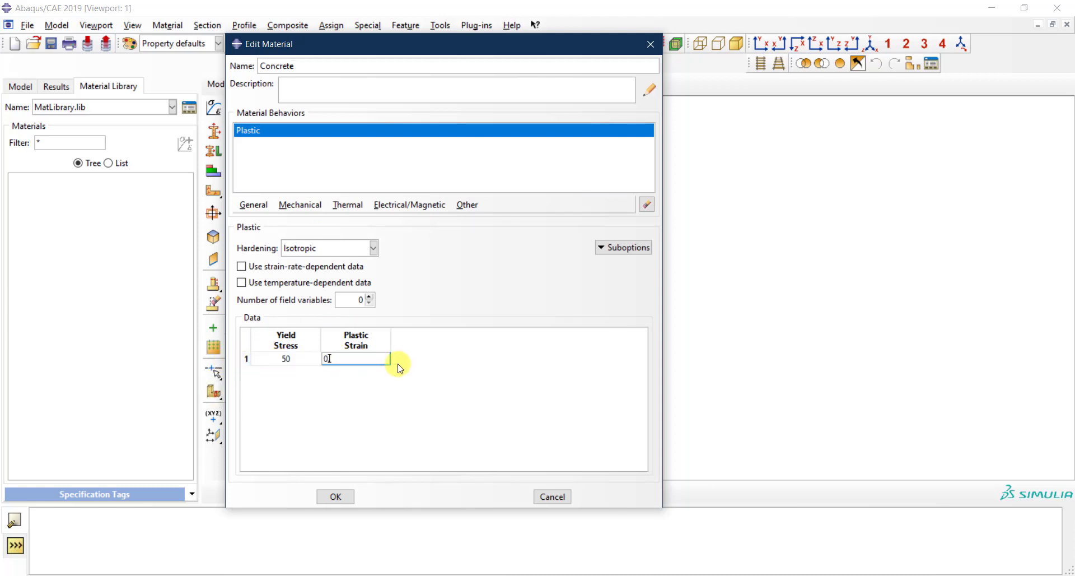
{"action": "left_click", "coordinate": [335, 496]}
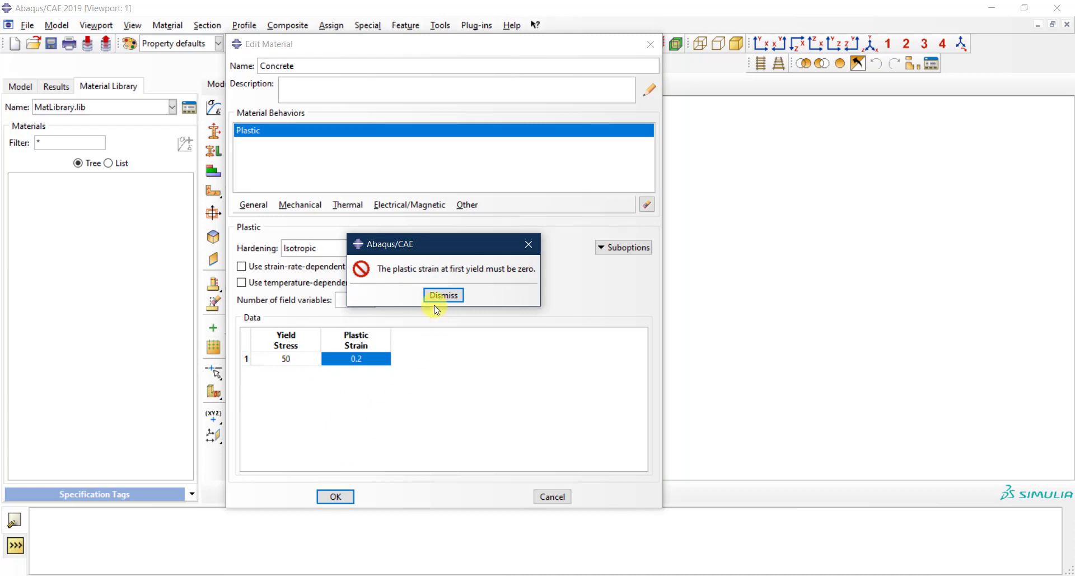
{"action": "left_click", "coordinate": [436, 295]}
{"action": "left_click", "coordinate": [378, 358]}
{"action": "type", "text": "0"}
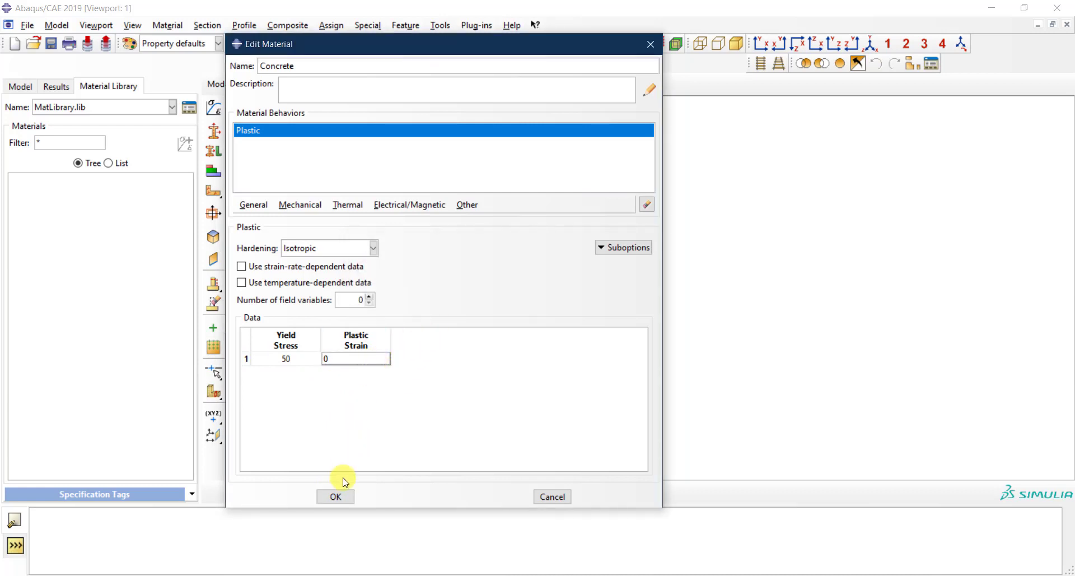
{"action": "left_click", "coordinate": [343, 495]}
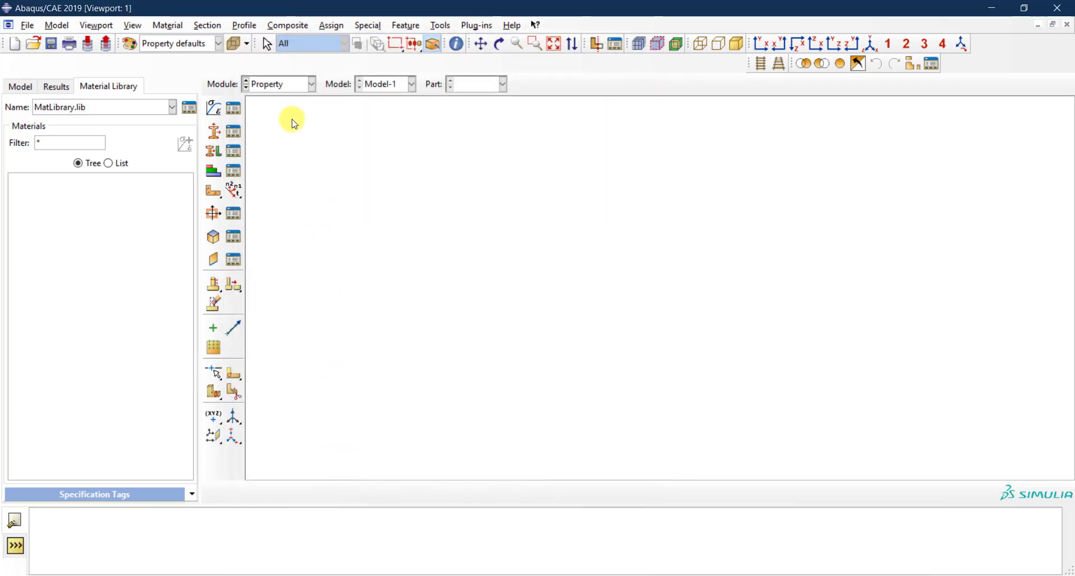
{"action": "left_click", "coordinate": [234, 110]}
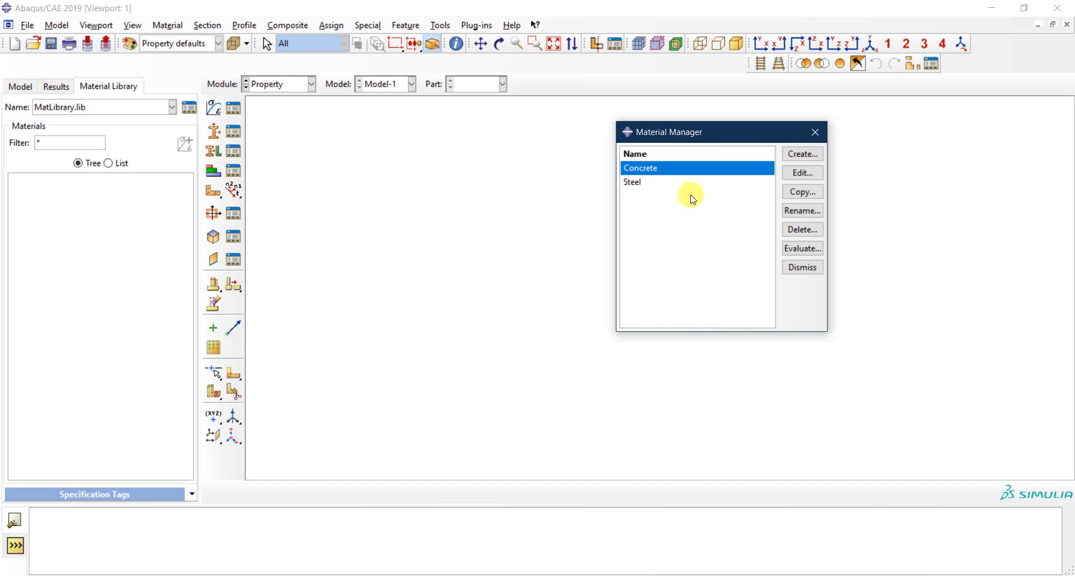
{"action": "left_click", "coordinate": [809, 274]}
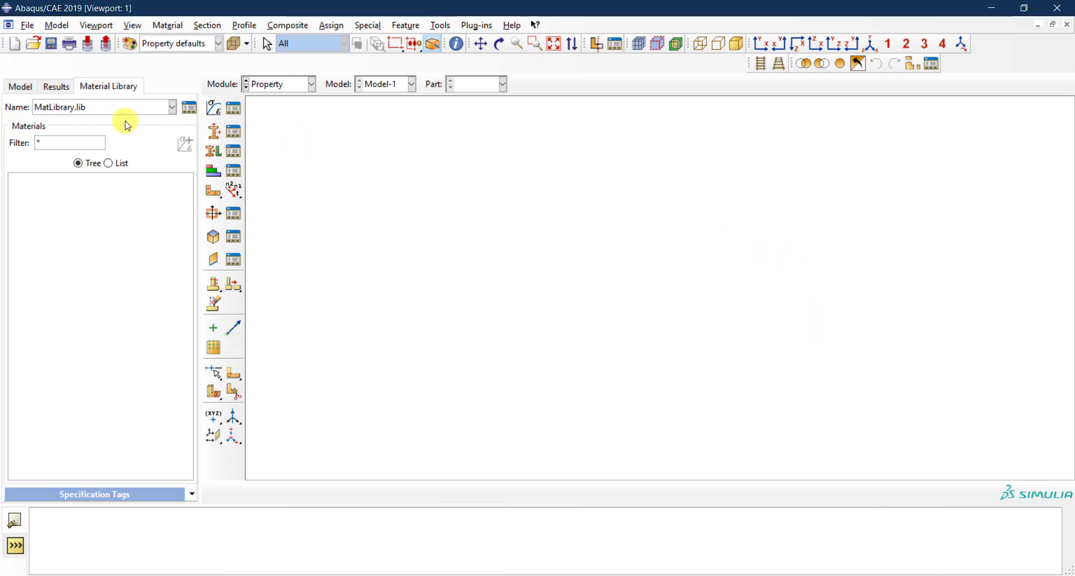
- Select both Concrete and Steel under Model Materials in the Material Library Manager
{"action": "left_click", "coordinate": [192, 113]}
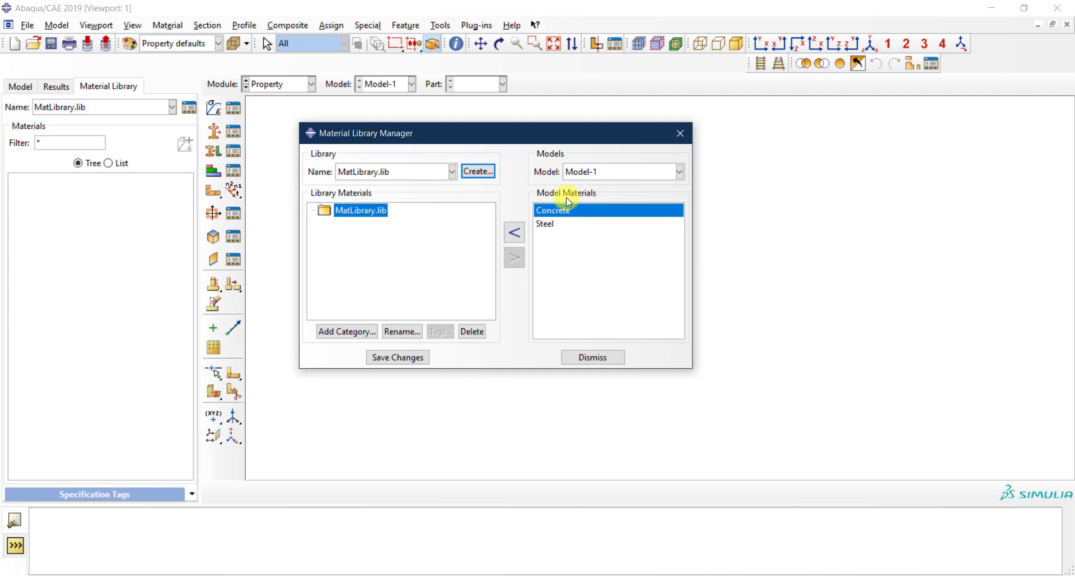
{"action": "left_click", "coordinate": [573, 226]}
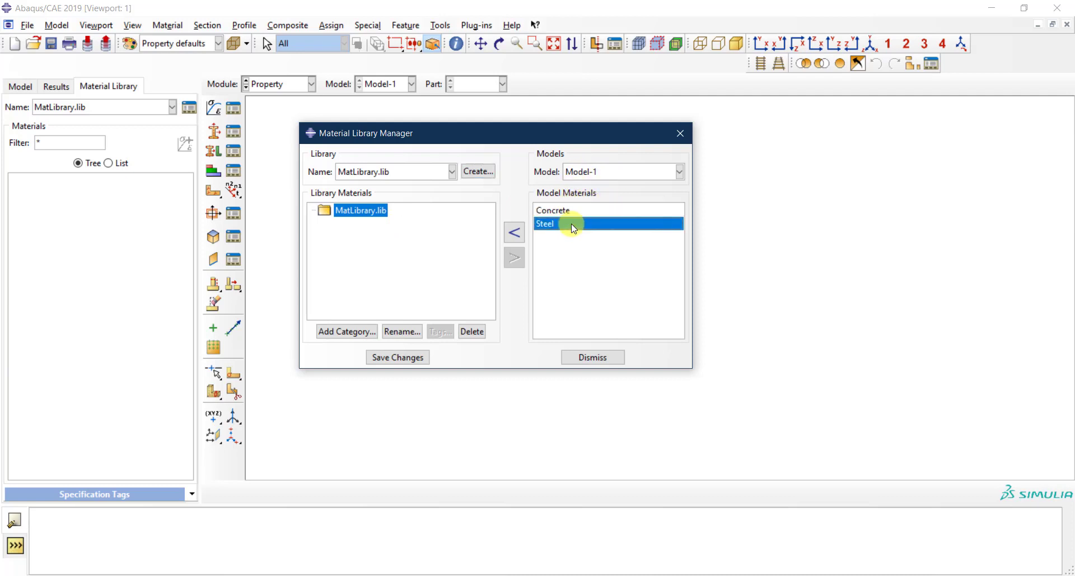
{"action": "left_click", "coordinate": [570, 212]}
{"action": "left_click", "coordinate": [578, 226]}
{"action": "left_click", "coordinate": [577, 209]}
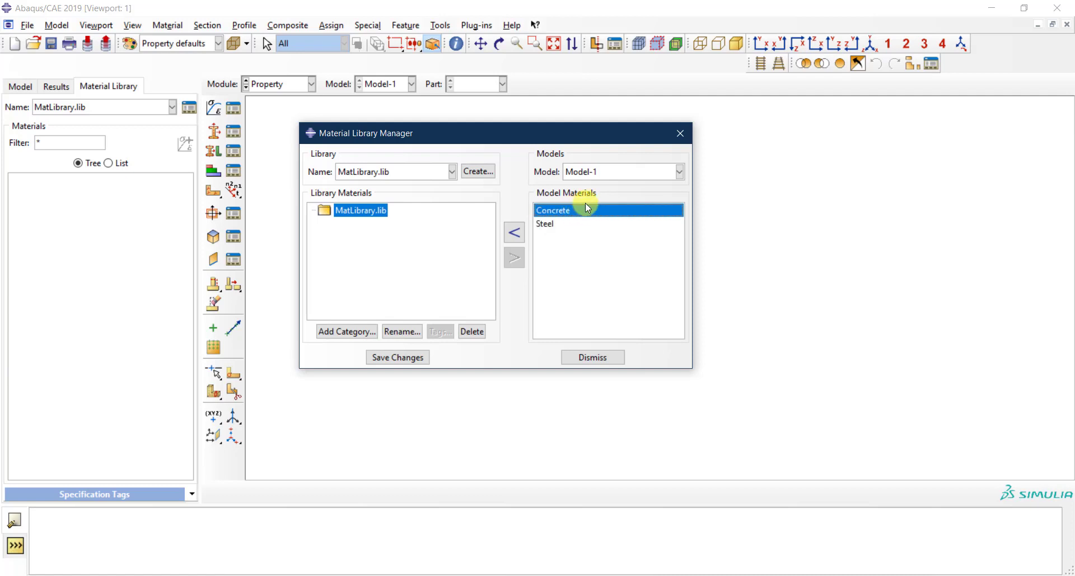
{"action": "left_click", "coordinate": [553, 222]}
{"action": "left_click", "coordinate": [557, 212]}
{"action": "left_click", "coordinate": [562, 228], "text": "shift"}
{"action": "left_click", "coordinate": [562, 207]}
{"action": "left_click", "coordinate": [560, 225], "text": "shift"}
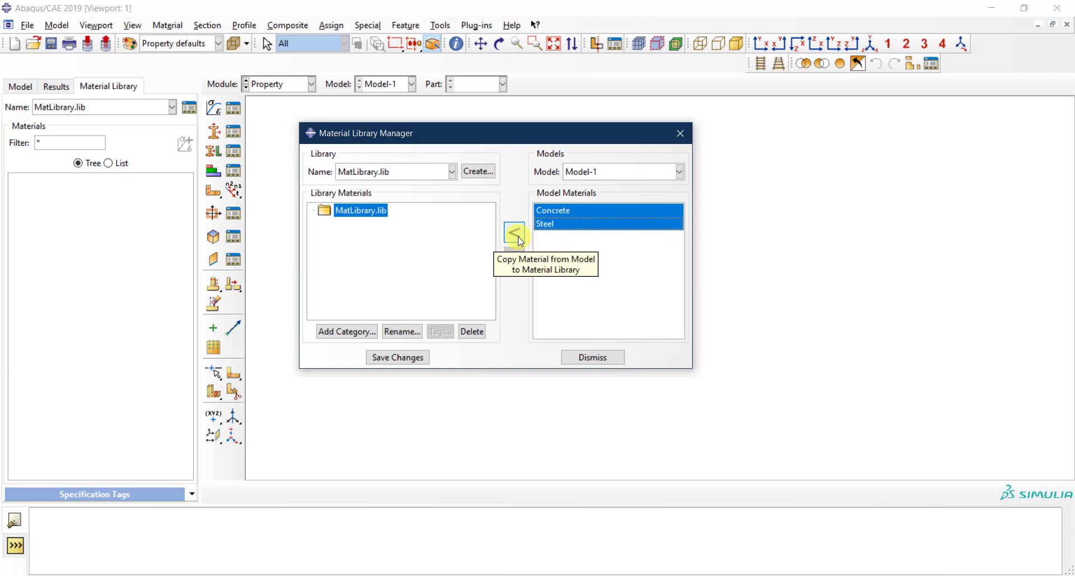
- Copy Concrete and Steel into MatLibrary.lib, save the changes, and close the manager
{"action": "left_click", "coordinate": [515, 232]}
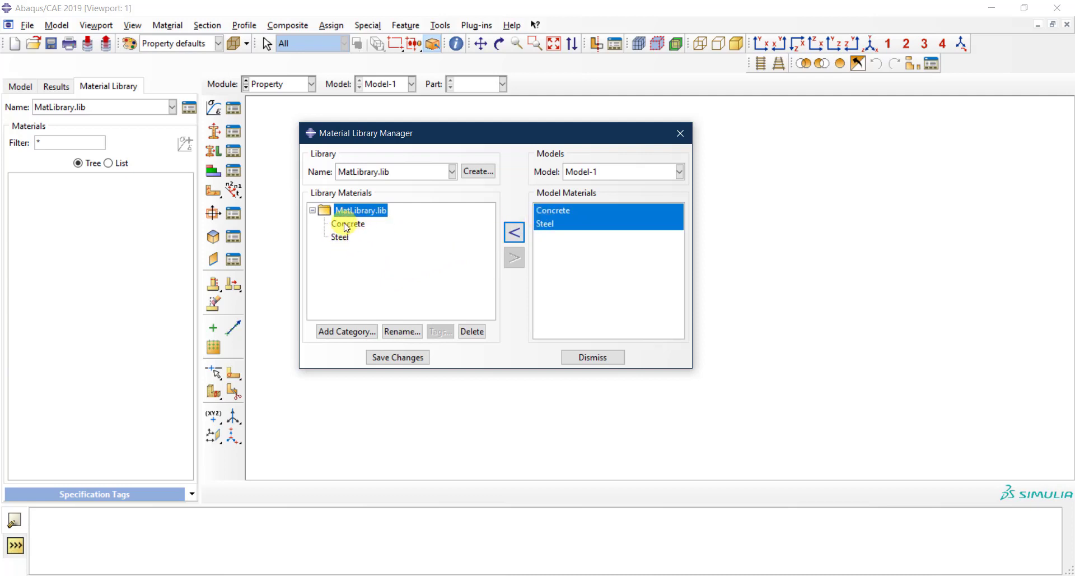
{"action": "left_click", "coordinate": [405, 362]}
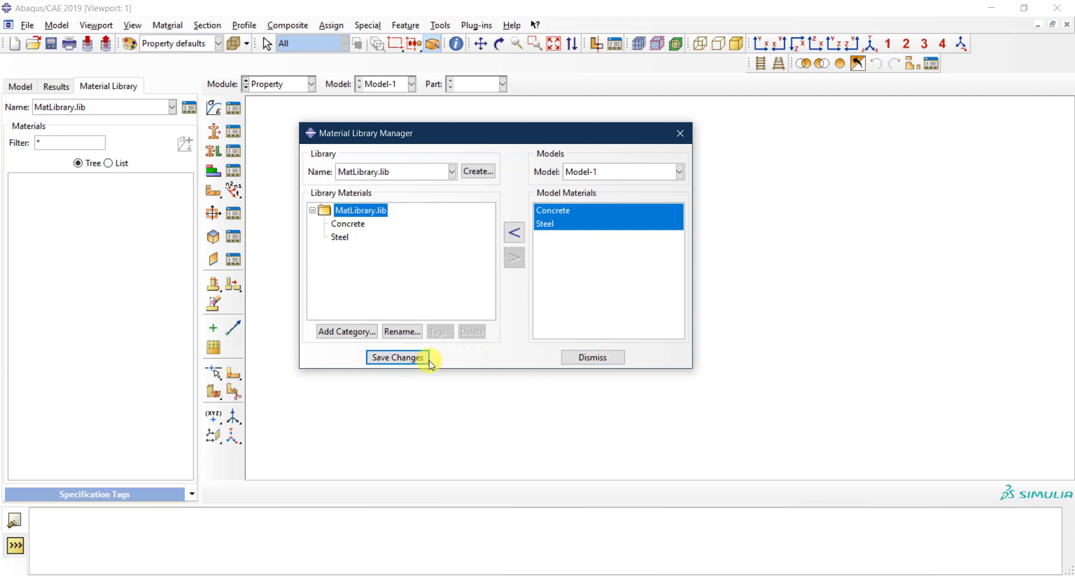
{"action": "left_click", "coordinate": [615, 360]}
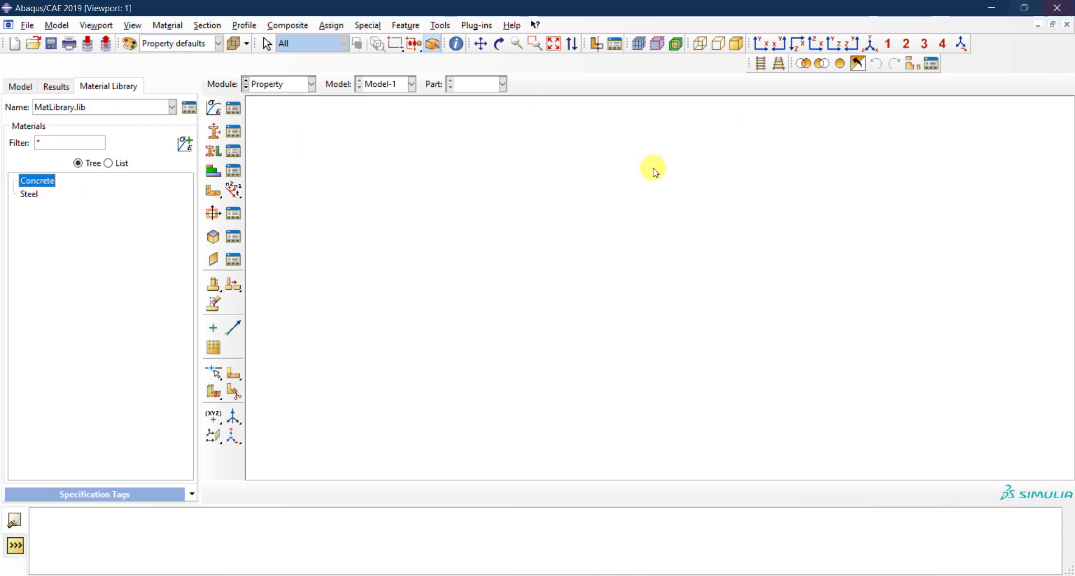
- Delete Concrete and Steel from Model-1 in the Material Manager
{"action": "left_click", "coordinate": [241, 111]}
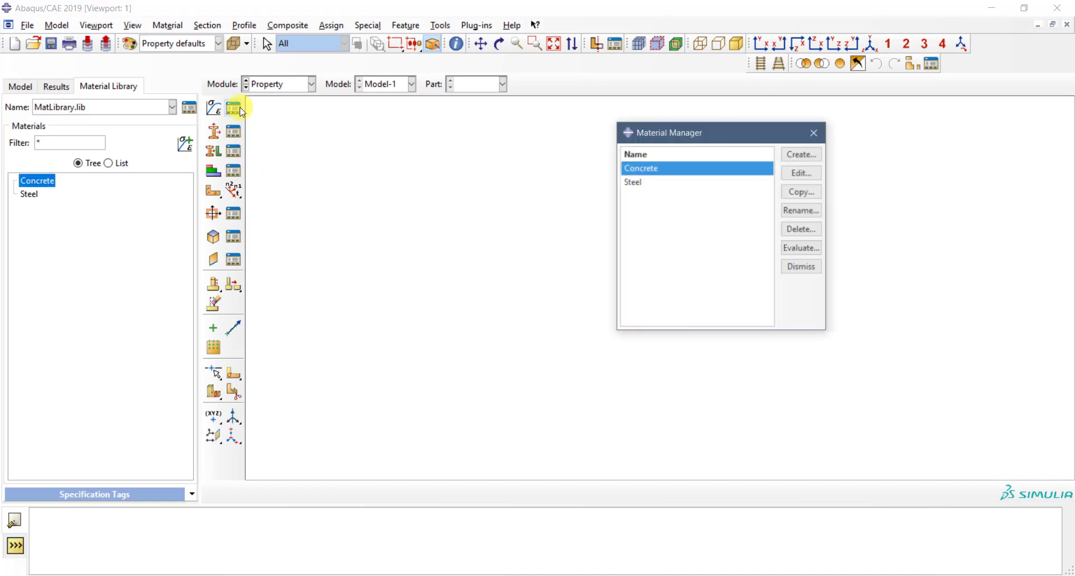
{"action": "left_click", "coordinate": [806, 236]}
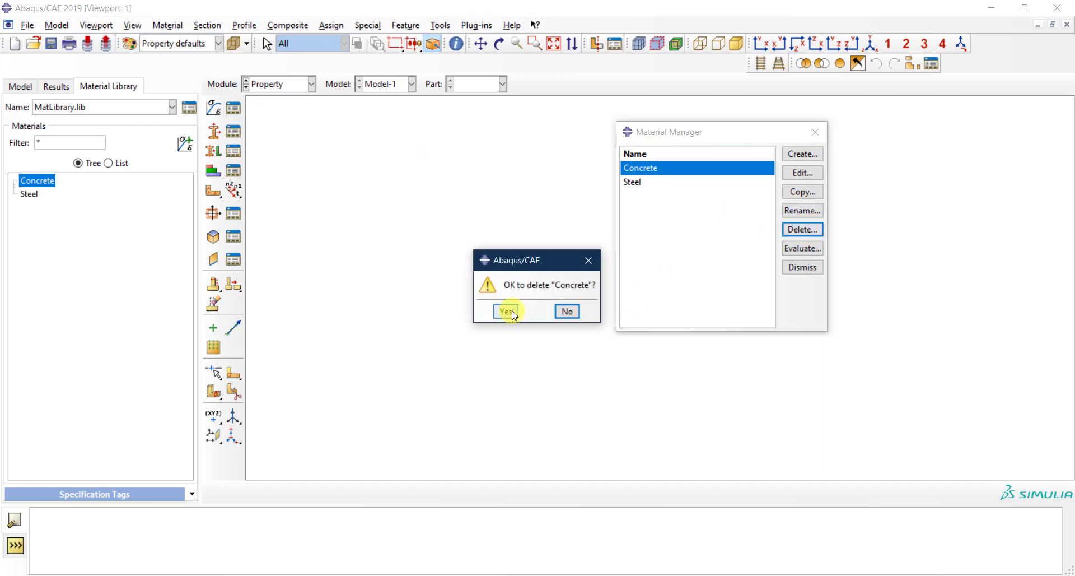
{"action": "left_click", "coordinate": [506, 311]}
{"action": "left_click", "coordinate": [802, 229]}
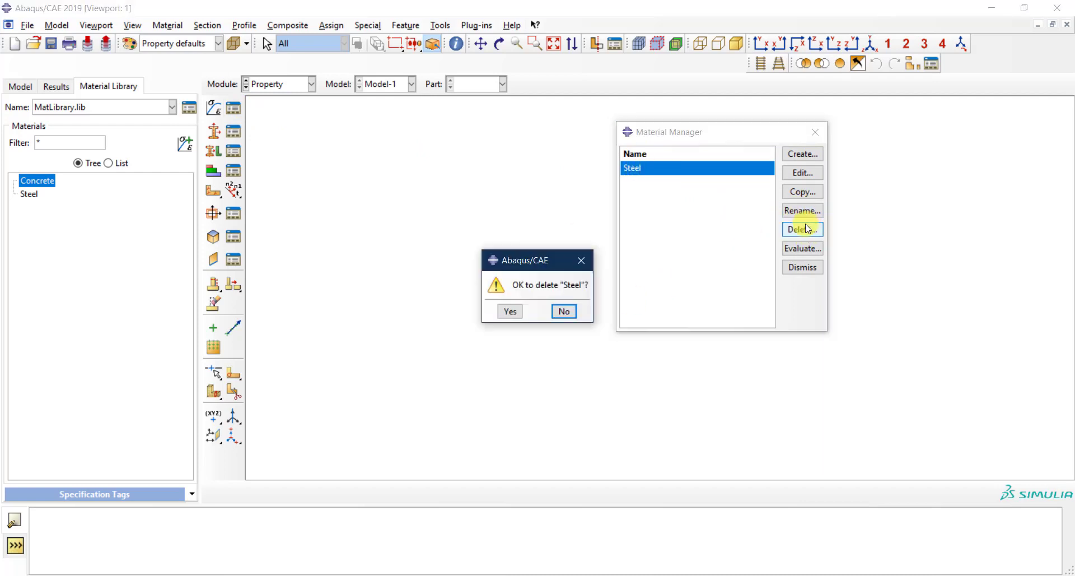
{"action": "left_click", "coordinate": [524, 311]}
{"action": "left_click", "coordinate": [802, 266]}
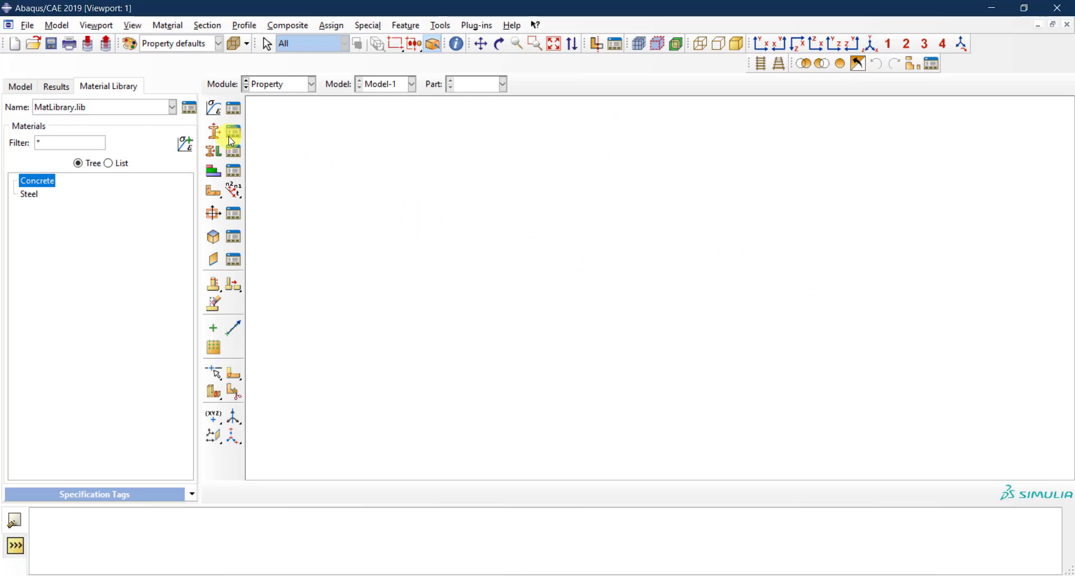
- Check the Model tree, keep the Property module, and return to the Material Library tab
{"action": "left_click", "coordinate": [20, 87]}
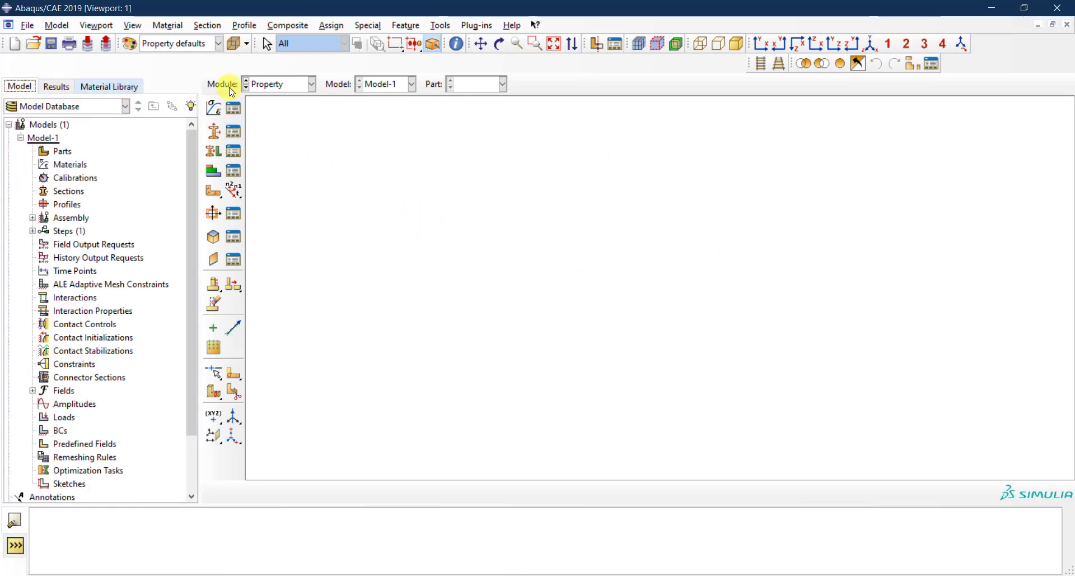
{"action": "left_click", "coordinate": [269, 90]}
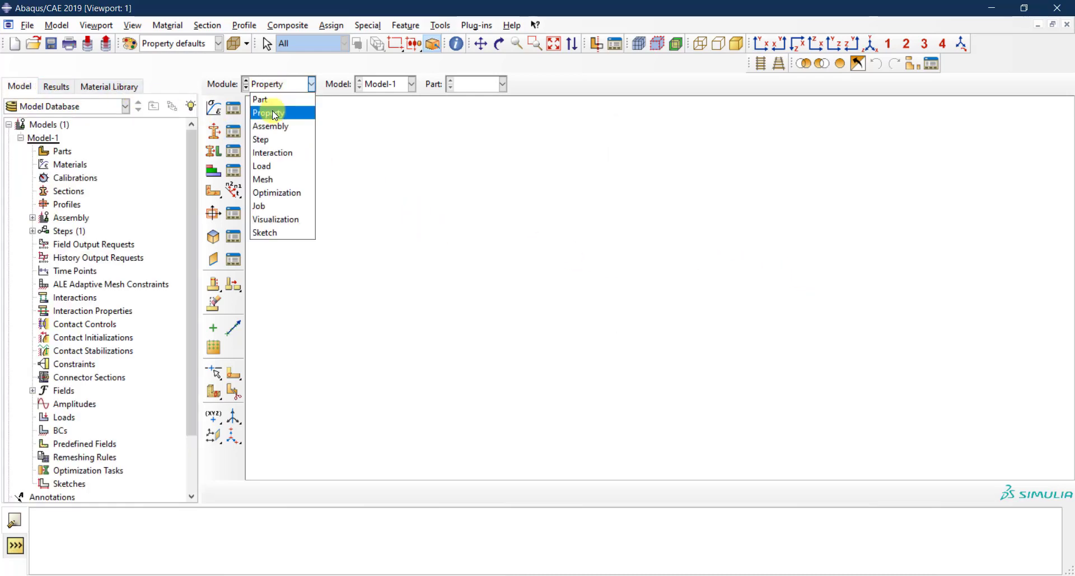
{"action": "left_click", "coordinate": [270, 110]}
{"action": "left_click", "coordinate": [100, 88]}
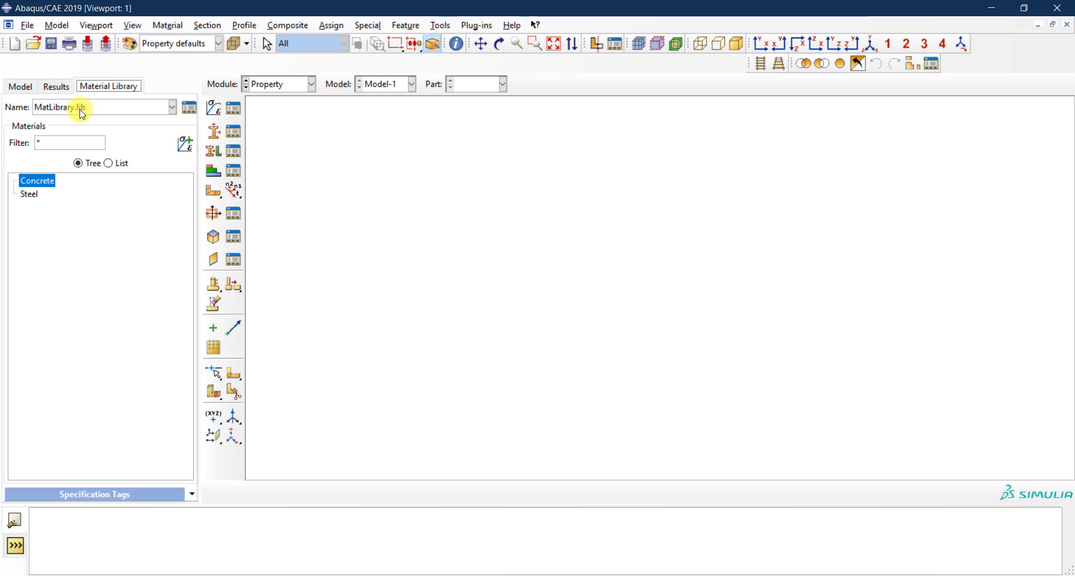
- Copy Steel from MatLibrary.lib into Model-1
{"action": "left_click", "coordinate": [29, 196]}
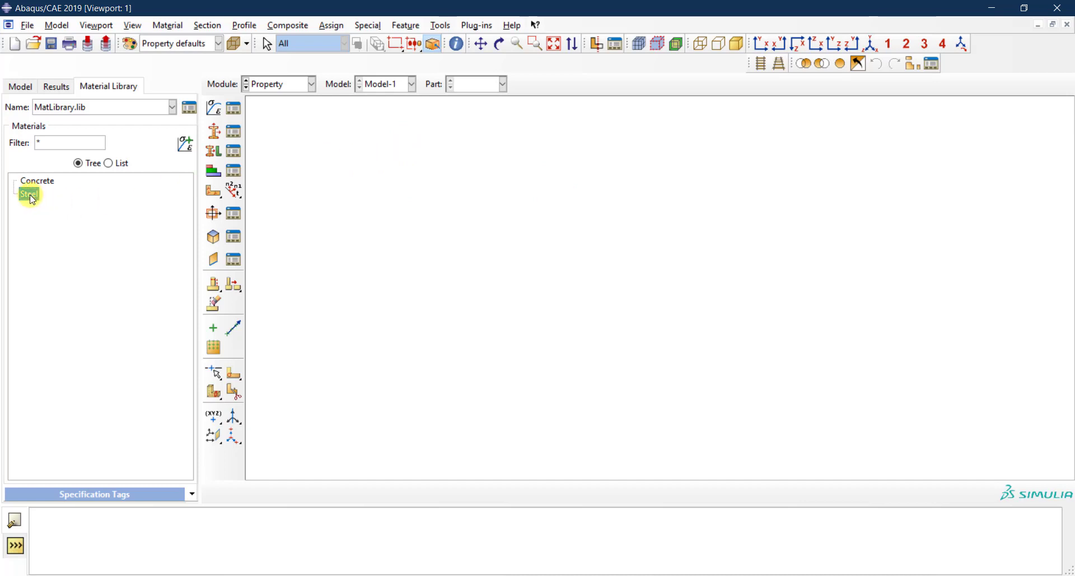
{"action": "left_click", "coordinate": [189, 143]}
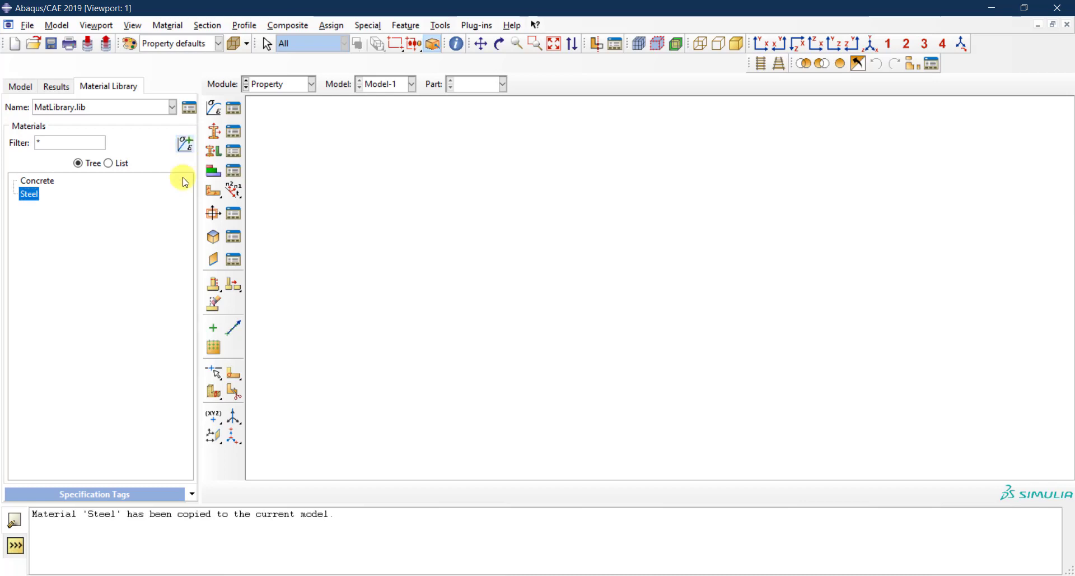
{"action": "left_click_drag", "start_coordinate": [32, 512], "coordinate": [338, 521]}
{"action": "left_click", "coordinate": [349, 522]}
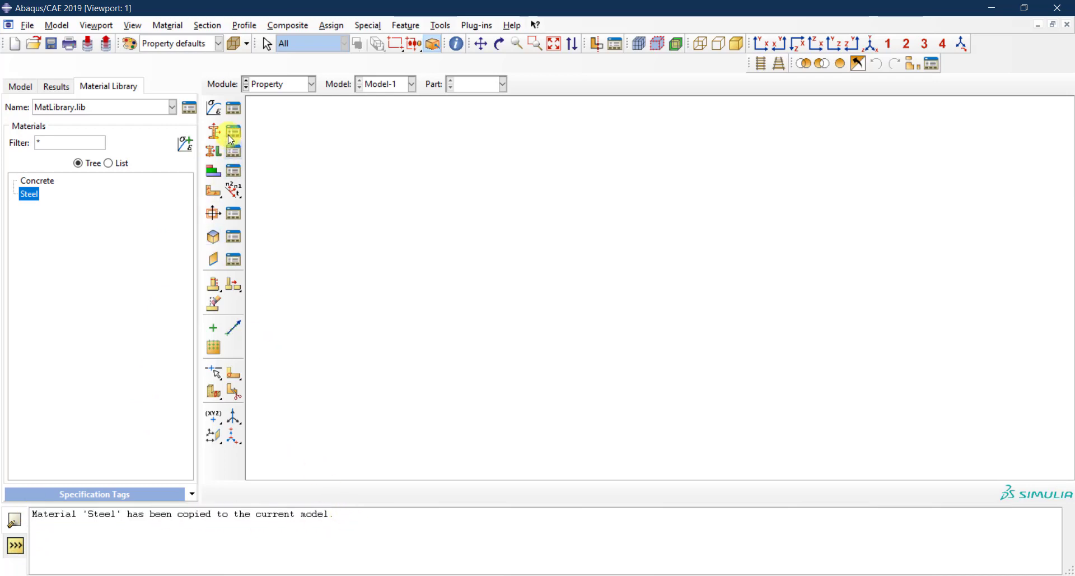
- Bring up the Material Manager, which lists only Steel
{"action": "left_click", "coordinate": [234, 108]}
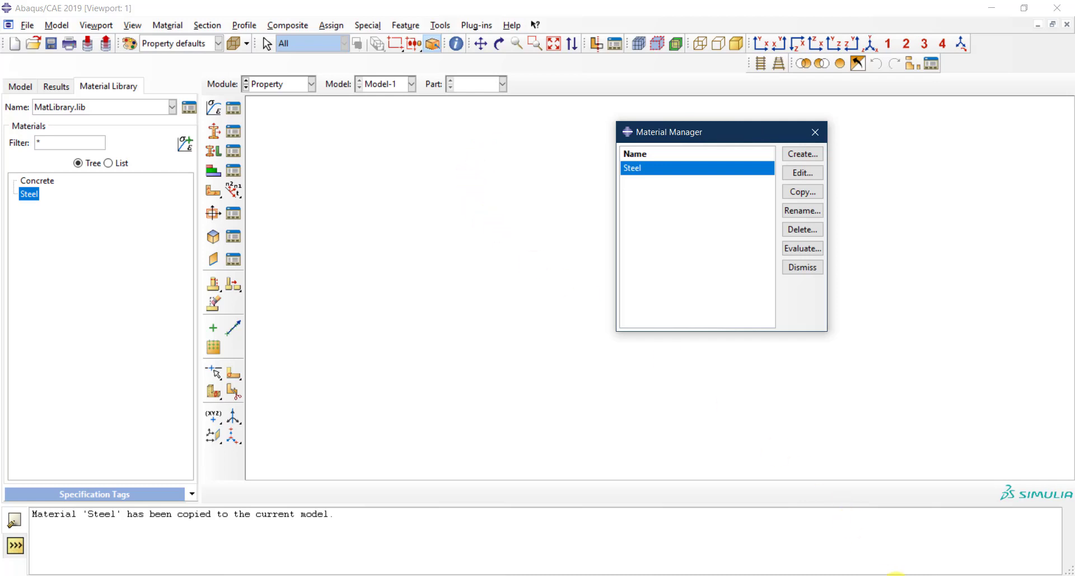
{"action": "left_click", "coordinate": [885, 574]}
{"action": "mouse_move", "coordinate": [122, 573]}
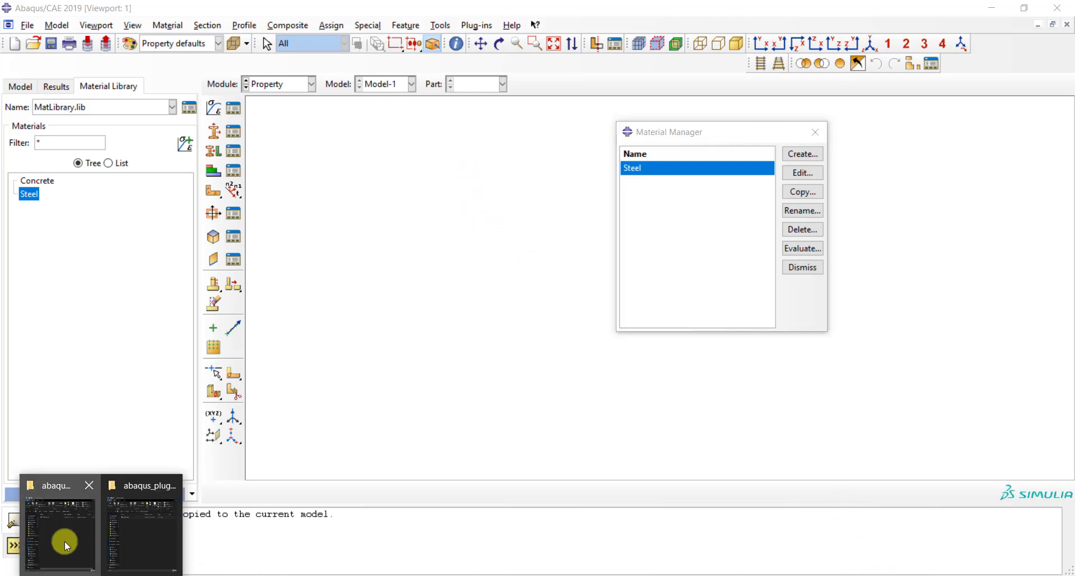
{"action": "left_click", "coordinate": [65, 539]}
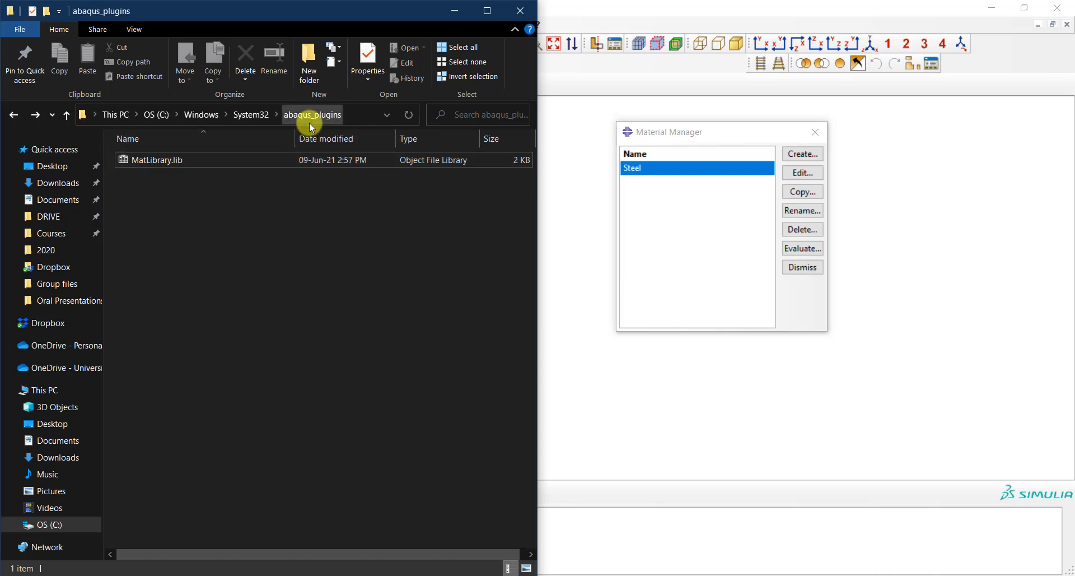
{"action": "mouse_move", "coordinate": [183, 162]}
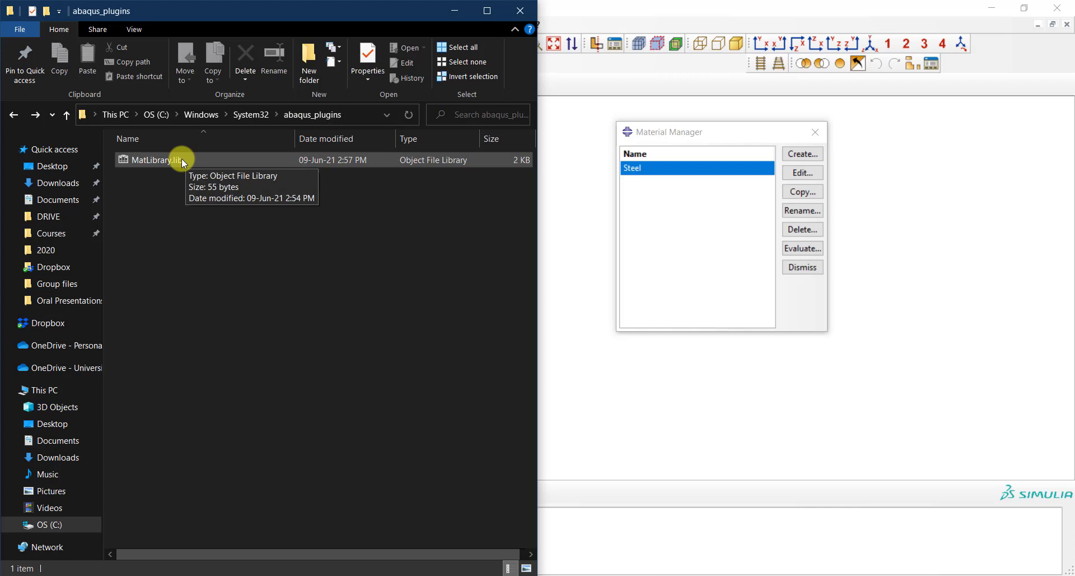
{"action": "left_click", "coordinate": [628, 5]}
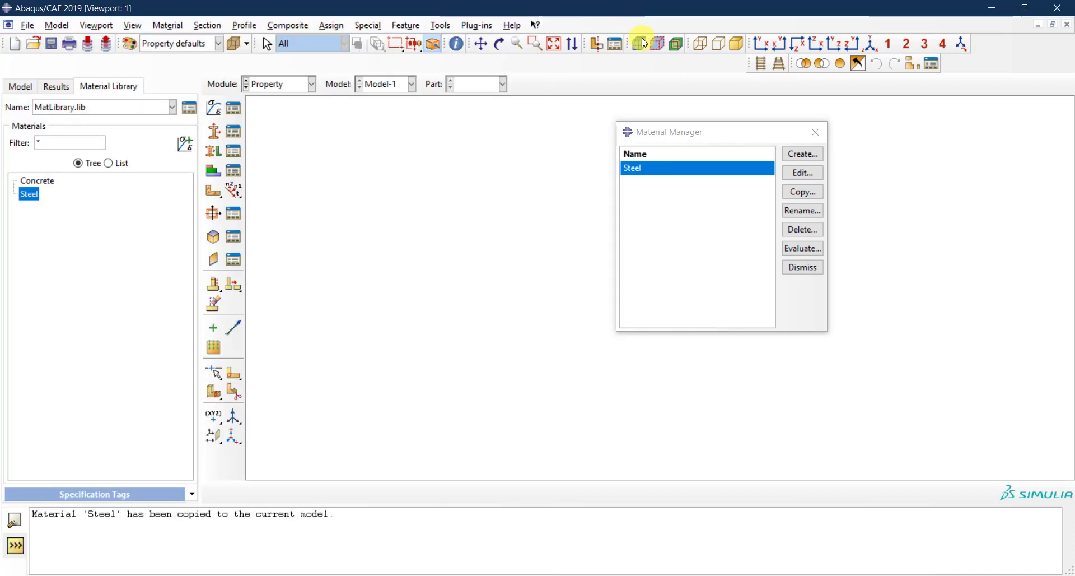
- Create a new material named Rubber
{"action": "left_click", "coordinate": [799, 154]}
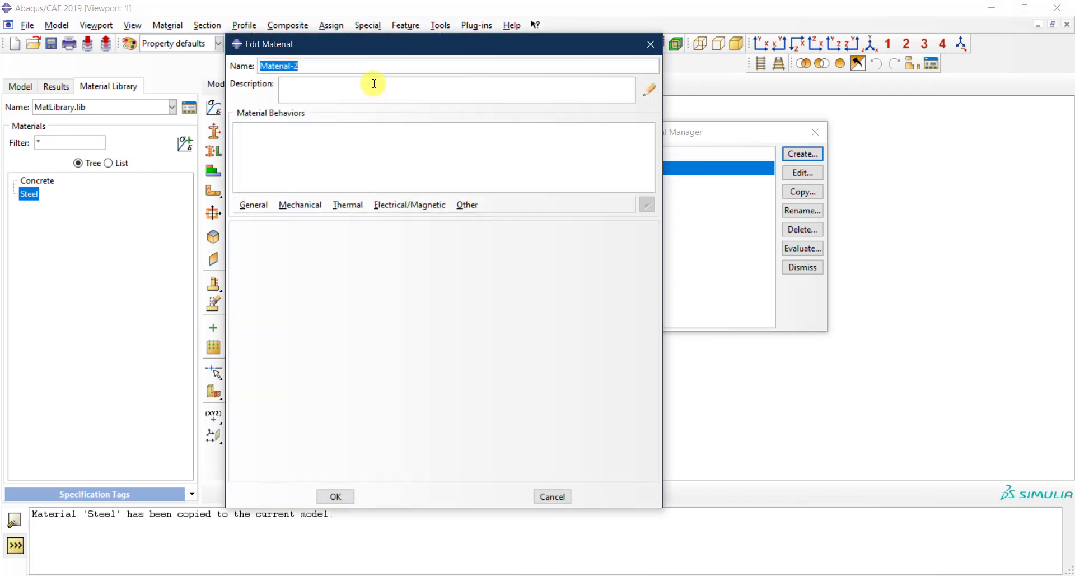
{"action": "type", "text": "S"}
{"action": "key", "text": "BackSpace"}
{"action": "key", "text": "BackSpace"}
{"action": "key", "text": "BackSpace"}
{"action": "key", "text": "BackSpace"}
{"action": "type", "text": "Rubber"}
- Give Rubber elastic behaviour with Young's modulus 1255 and Poisson's ratio 0.2
{"action": "left_click", "coordinate": [301, 207]}
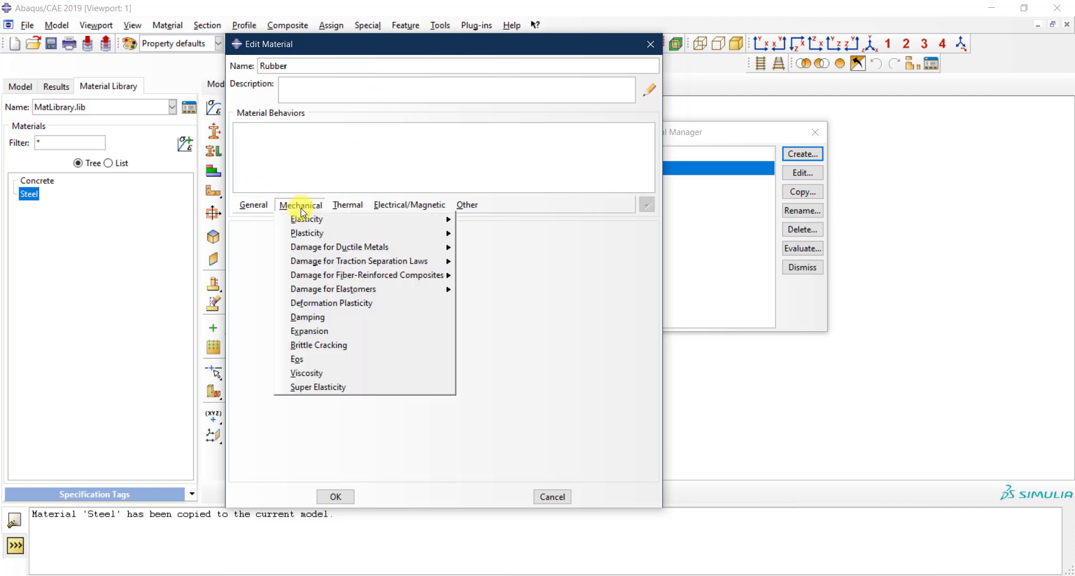
{"action": "mouse_move", "coordinate": [306, 219]}
{"action": "left_click", "coordinate": [491, 220]}
{"action": "left_click", "coordinate": [295, 399]}
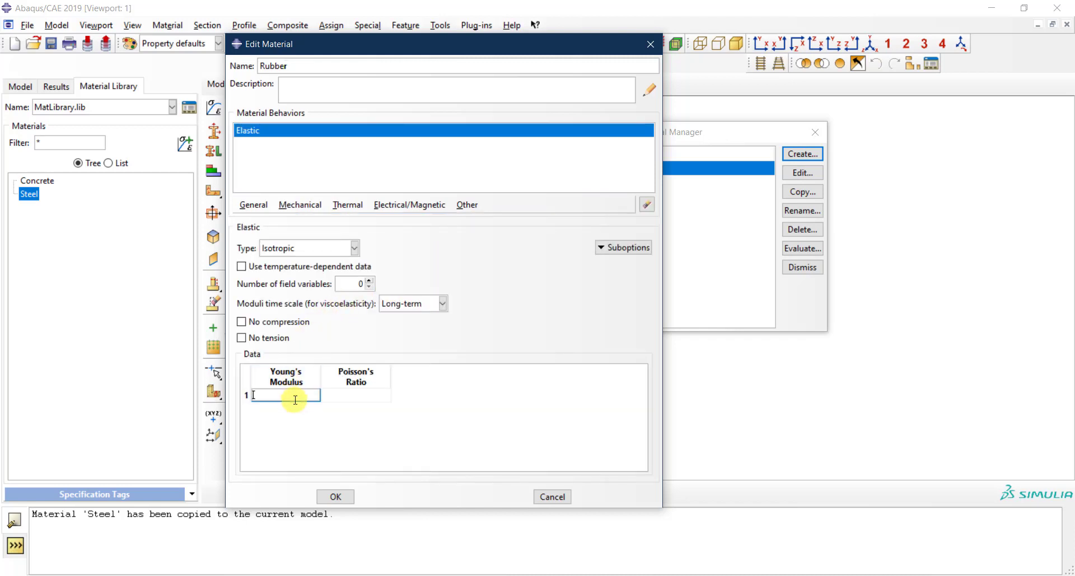
{"action": "type", "text": "1255"}
{"action": "left_click", "coordinate": [358, 396]}
{"action": "type", "text": "00"}
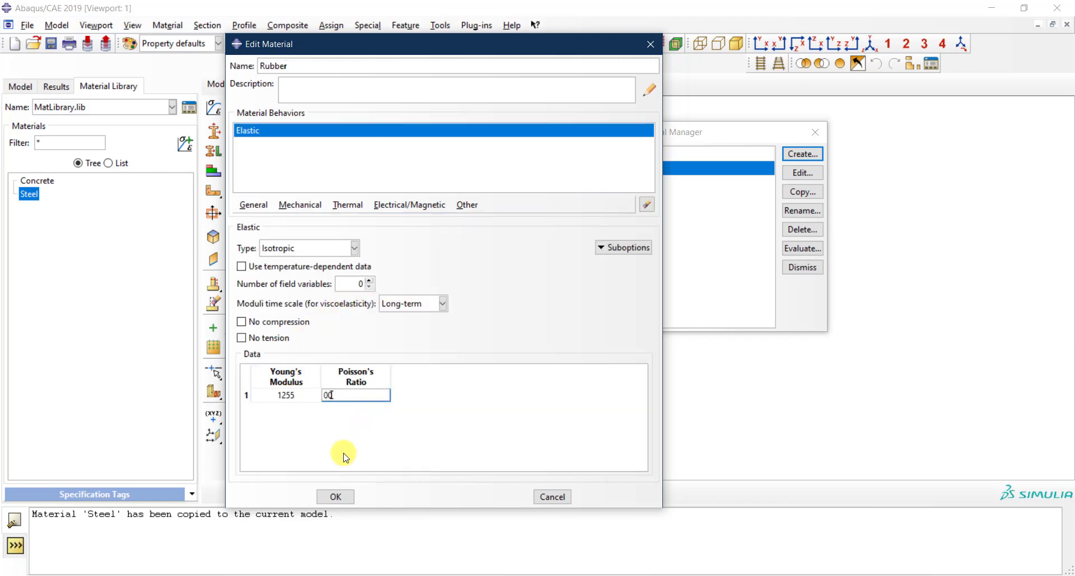
{"action": "key", "text": "BackSpace"}
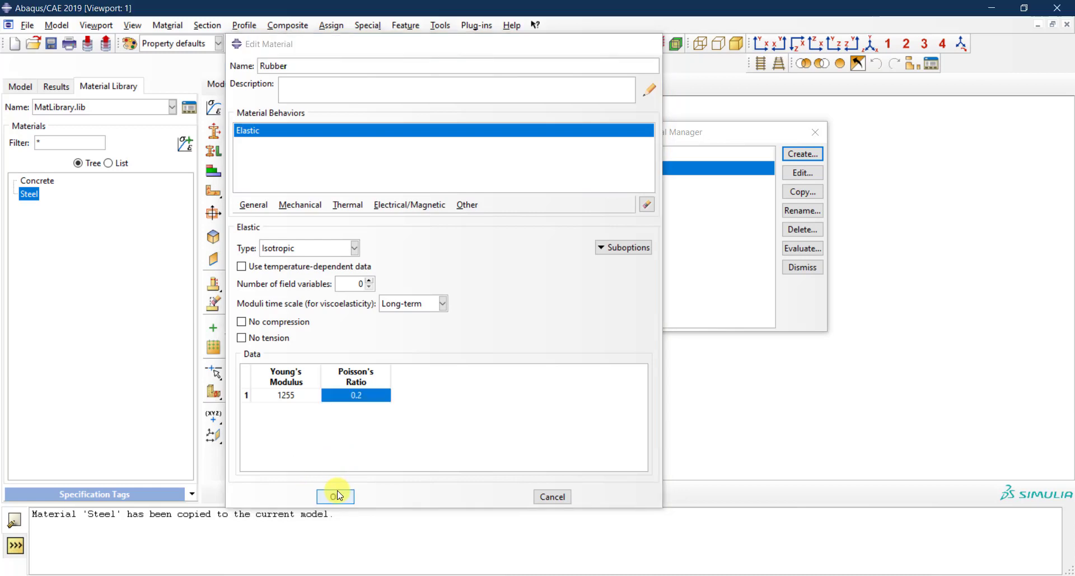
{"action": "left_click", "coordinate": [336, 495]}
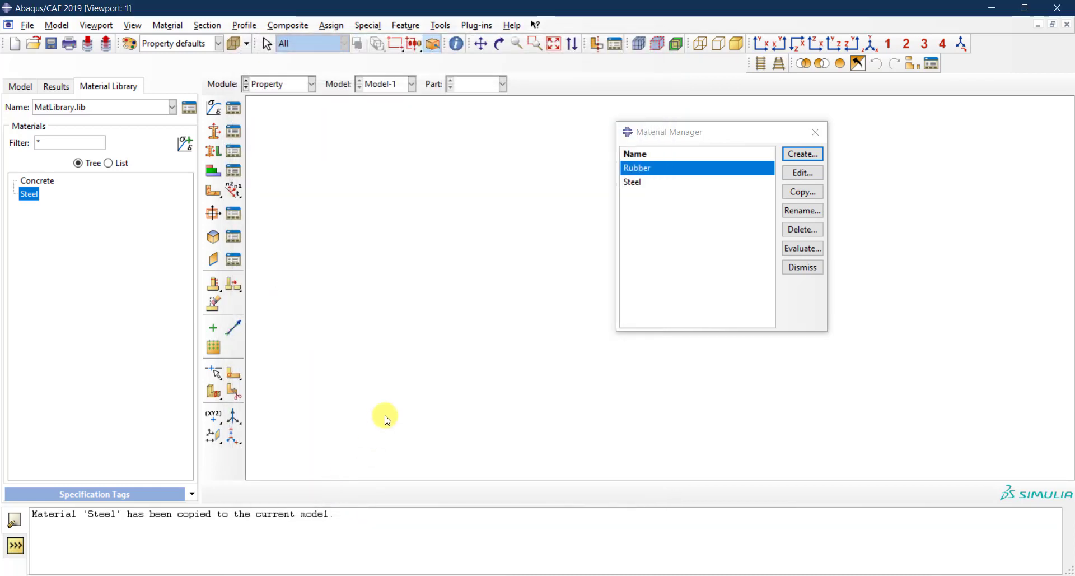
- Copy the Rubber material from the model into MatLibrary.lib in the Material Library Manager
{"action": "left_click", "coordinate": [801, 268]}
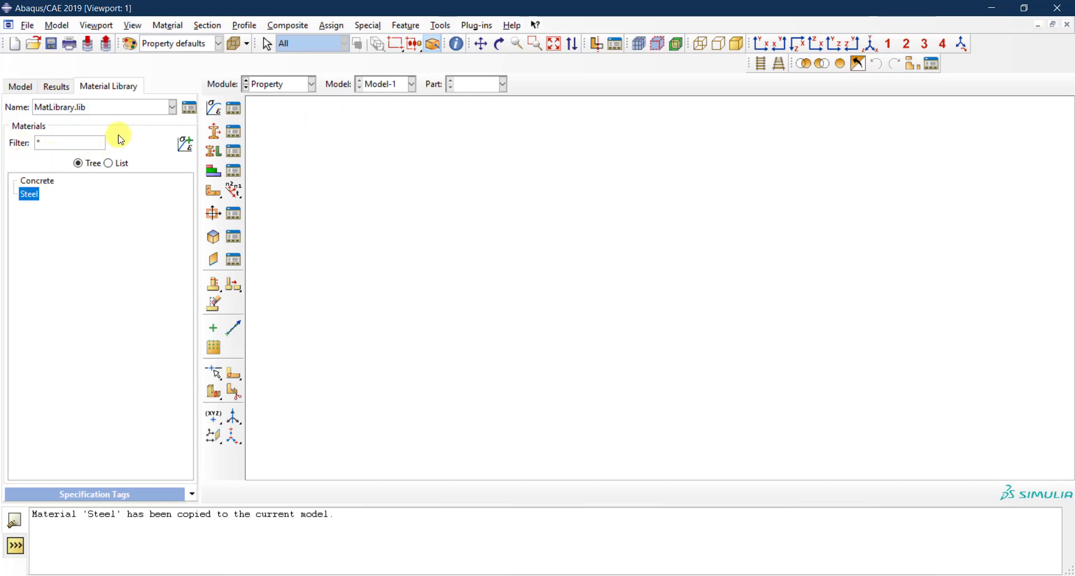
{"action": "left_click", "coordinate": [184, 114]}
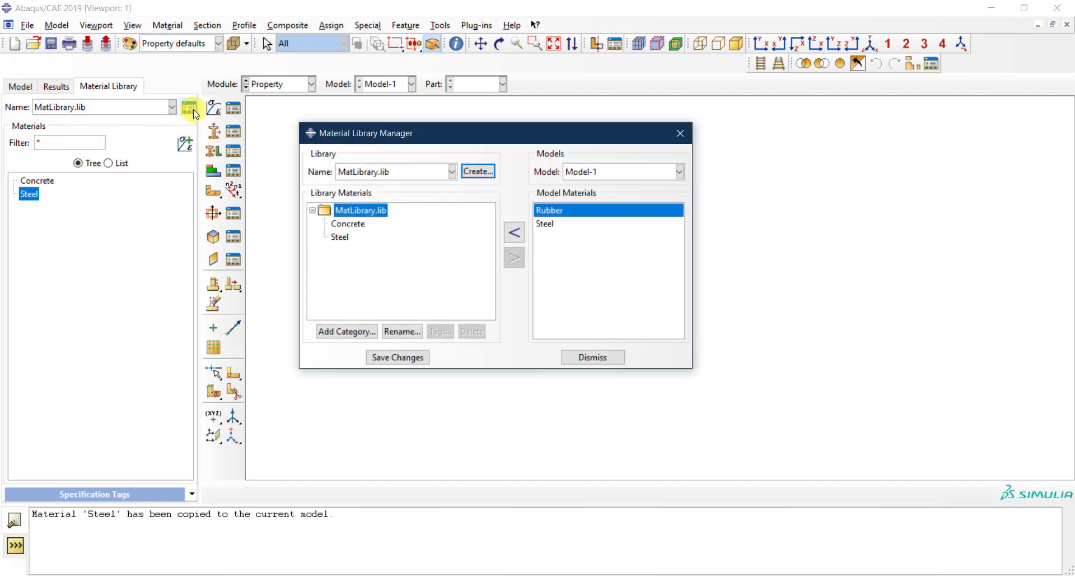
{"action": "left_click", "coordinate": [569, 225]}
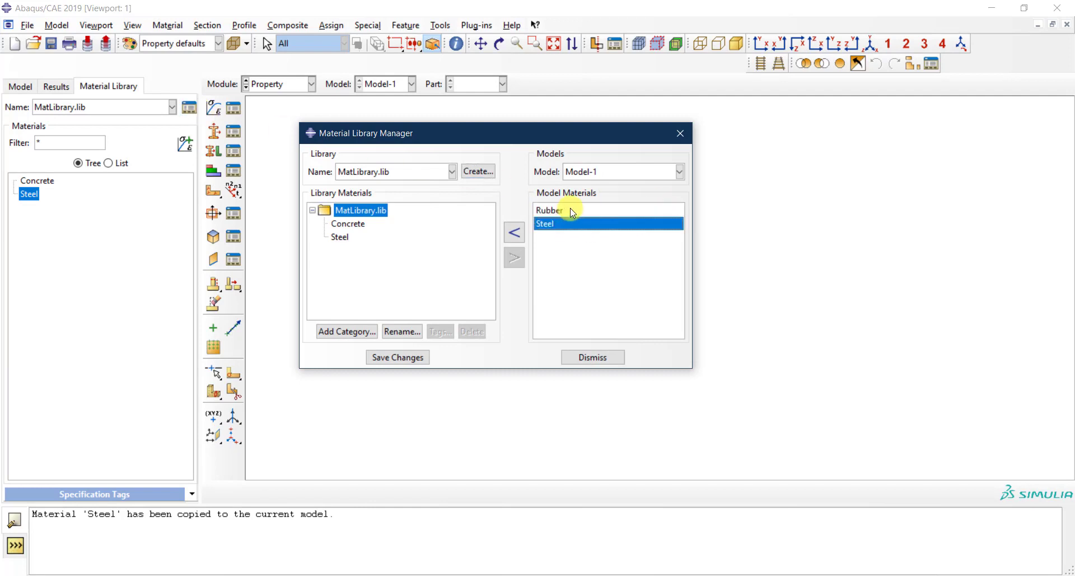
{"action": "left_click", "coordinate": [541, 213]}
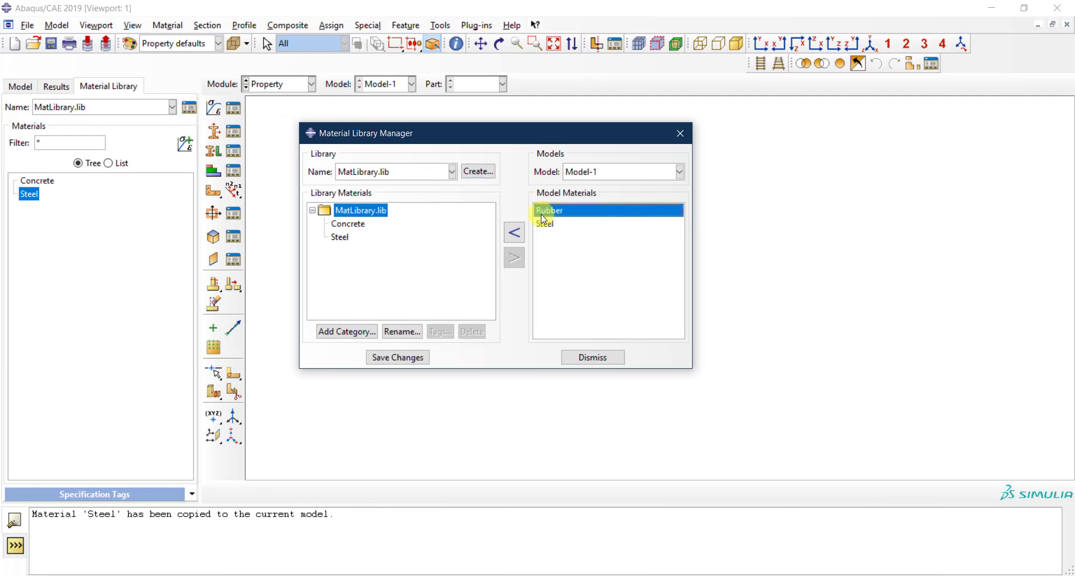
{"action": "left_click", "coordinate": [516, 234]}
- Save the changes to MatLibrary.lib and close the Material Library Manager
{"action": "left_click", "coordinate": [406, 359]}
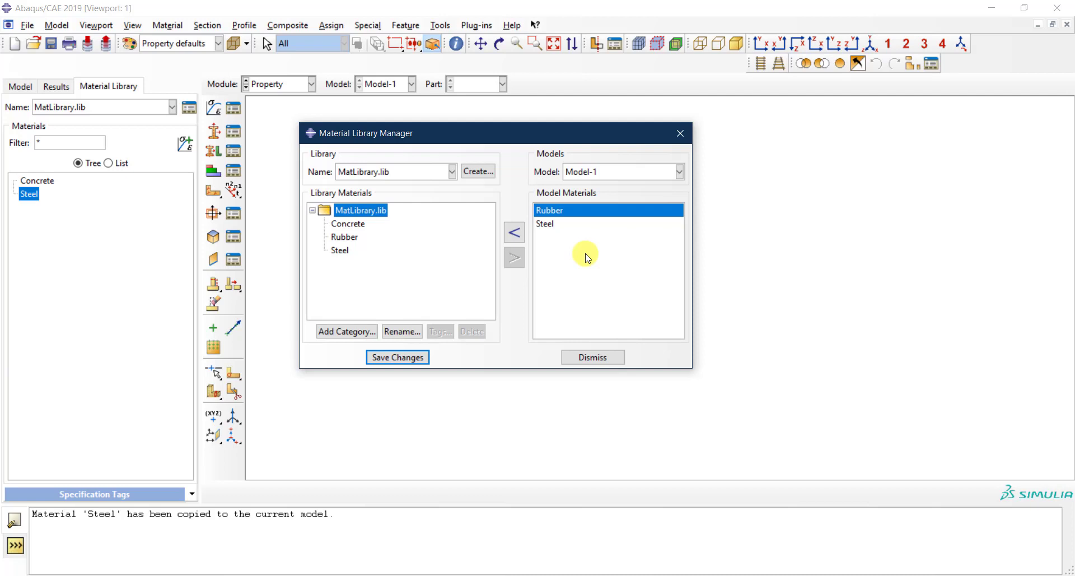
{"action": "left_click", "coordinate": [595, 355]}
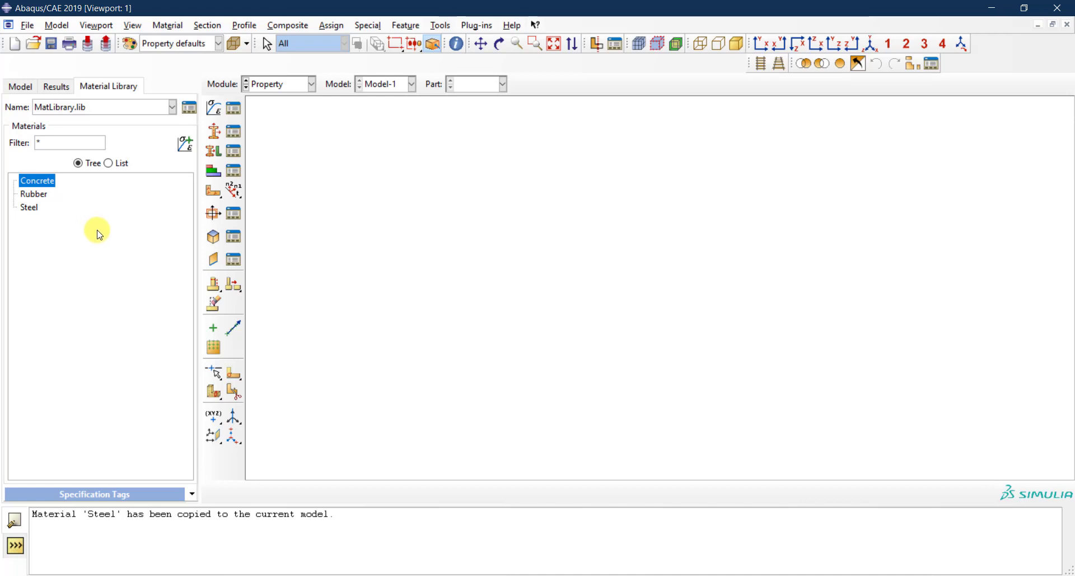
{"action": "left_click", "coordinate": [889, 572]}
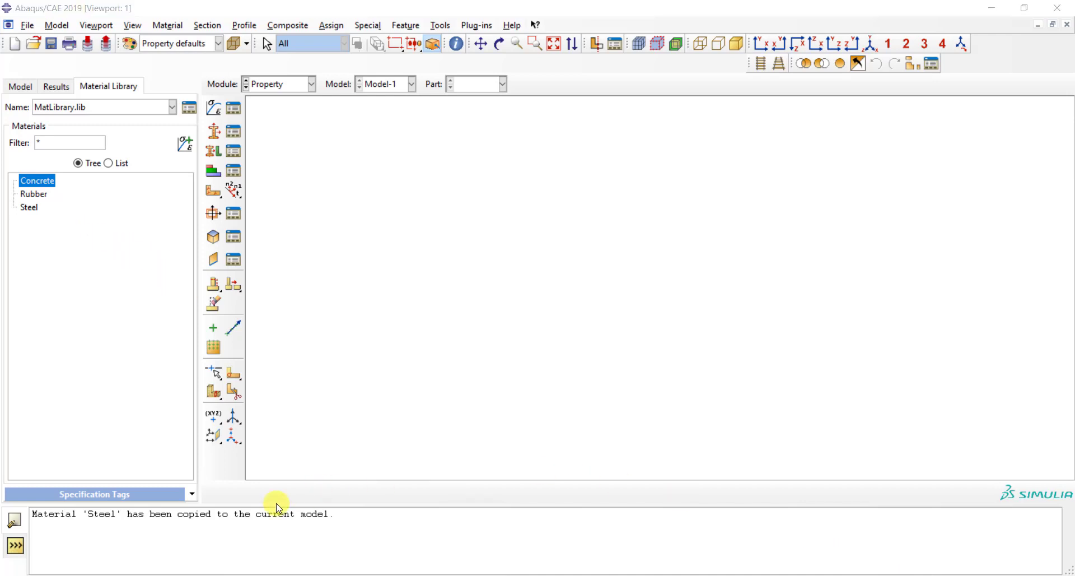
- Bring the System32 abaqus_plugins folder to the front, minimizing the other folder windows
{"action": "mouse_move", "coordinate": [127, 571]}
{"action": "left_click", "coordinate": [103, 524]}
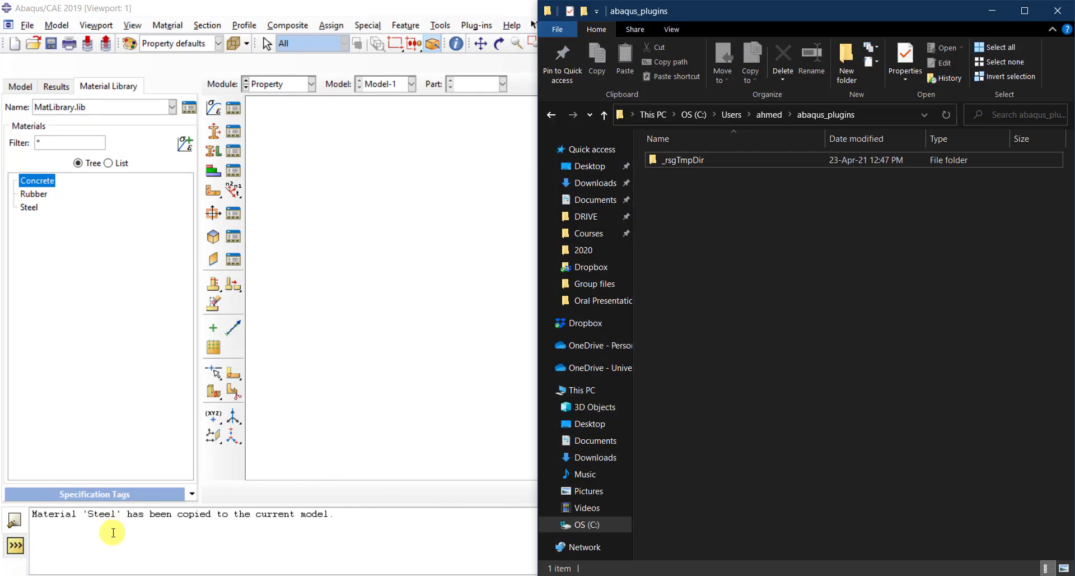
{"action": "left_click", "coordinate": [79, 547]}
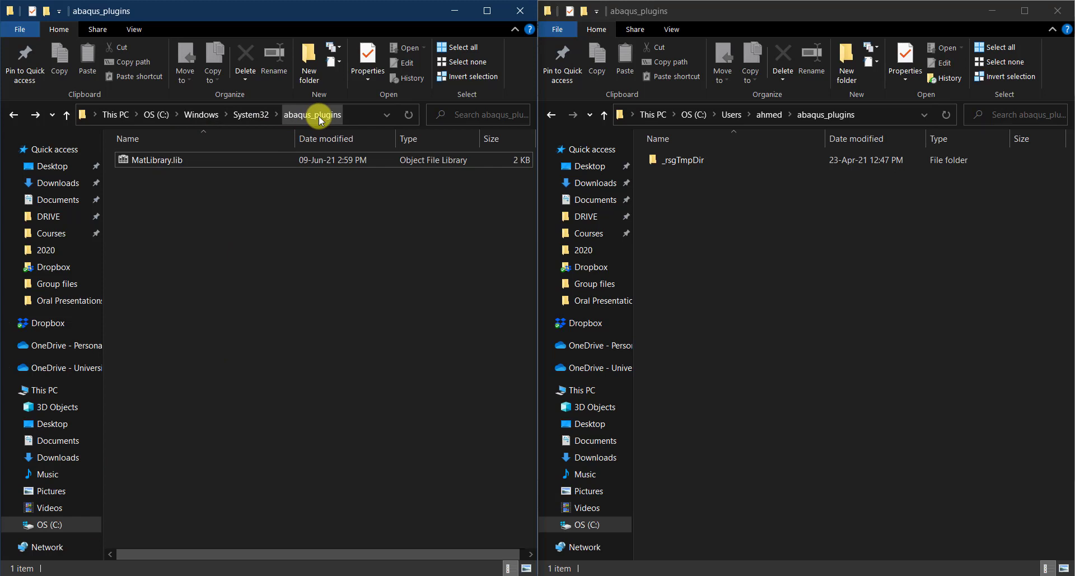
{"action": "left_click", "coordinate": [716, 176]}
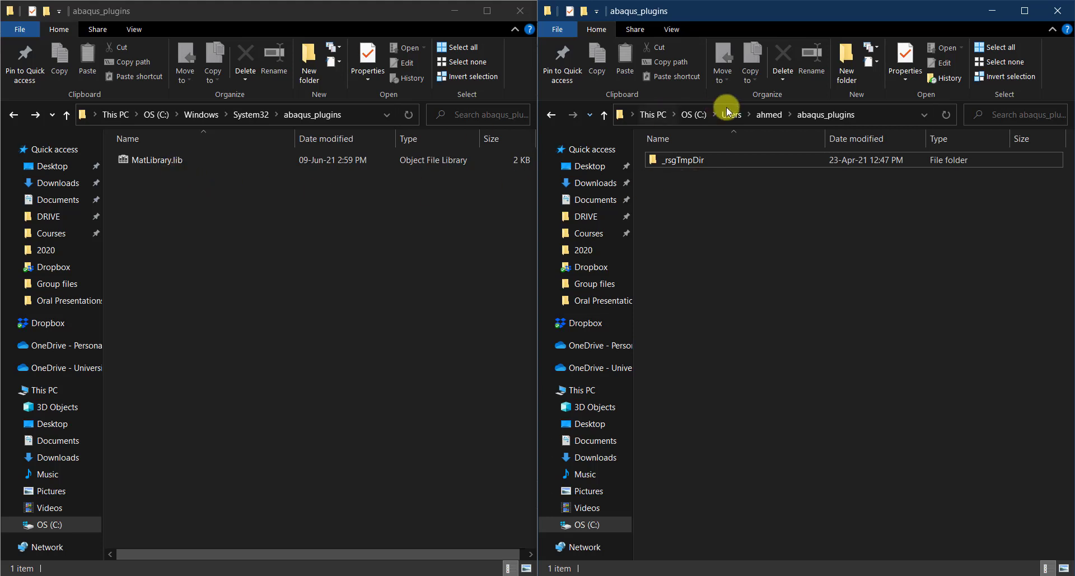
{"action": "left_click", "coordinate": [984, 18]}
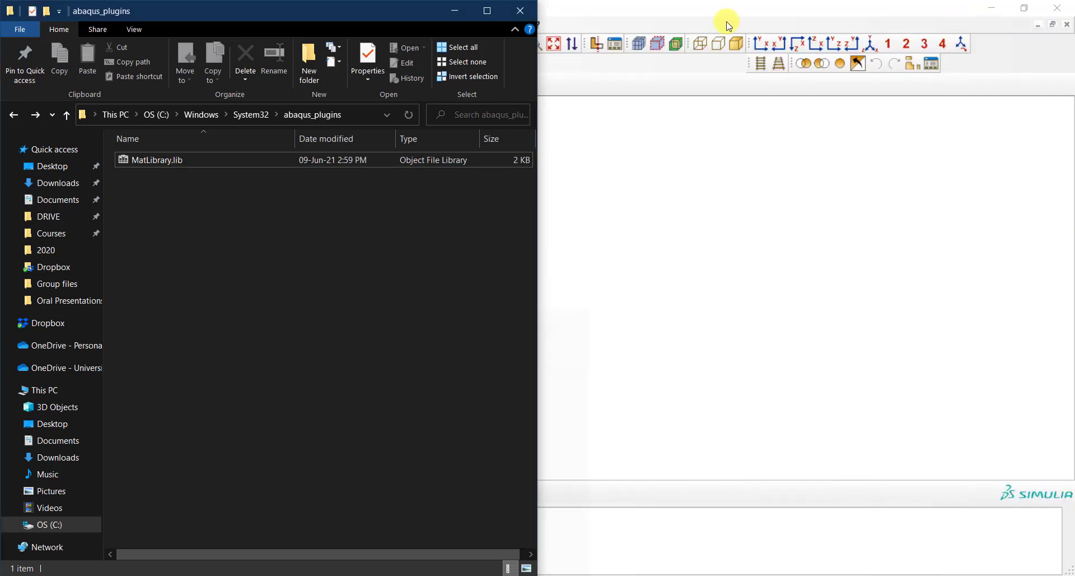
{"action": "left_click", "coordinate": [450, 13]}
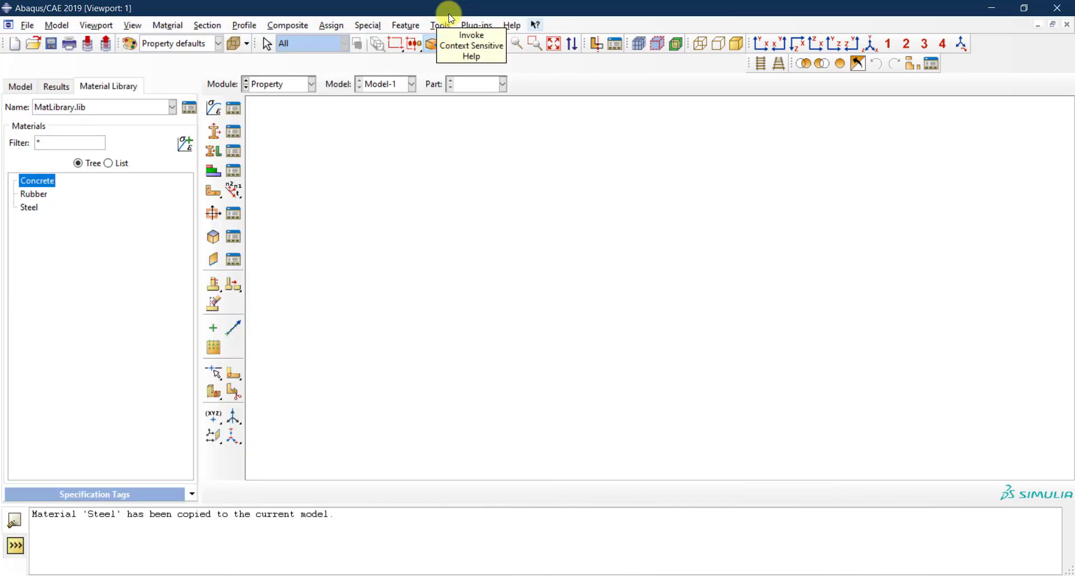
{"action": "left_click", "coordinate": [881, 565]}
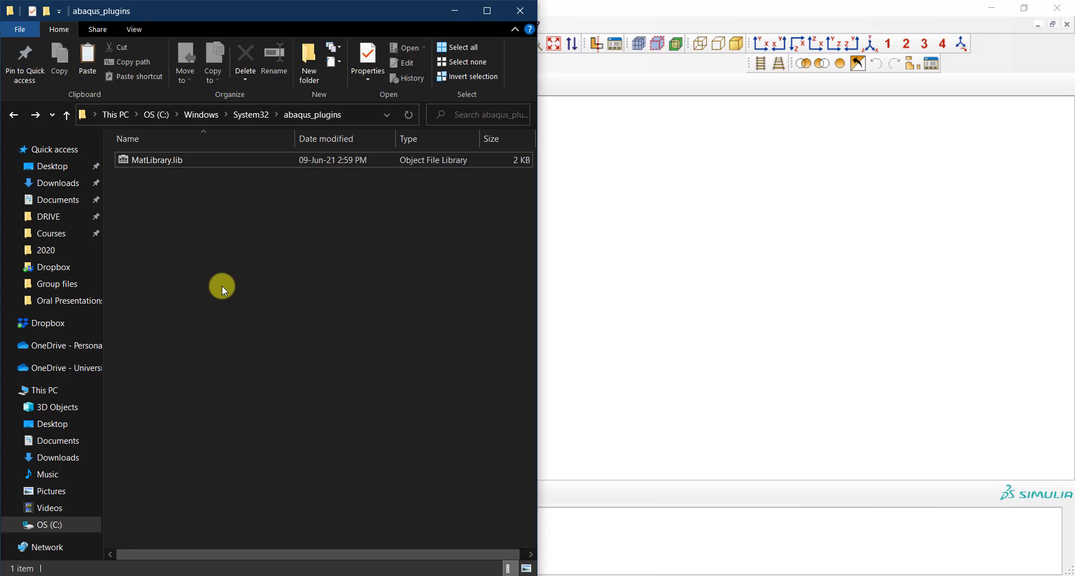
- Paste MyMaterials.lib into abaqus_plugins, grant permission, and check it beside MatLibrary.lib
{"action": "key", "text": "ctrl+v"}
{"action": "left_click", "coordinate": [500, 232]}
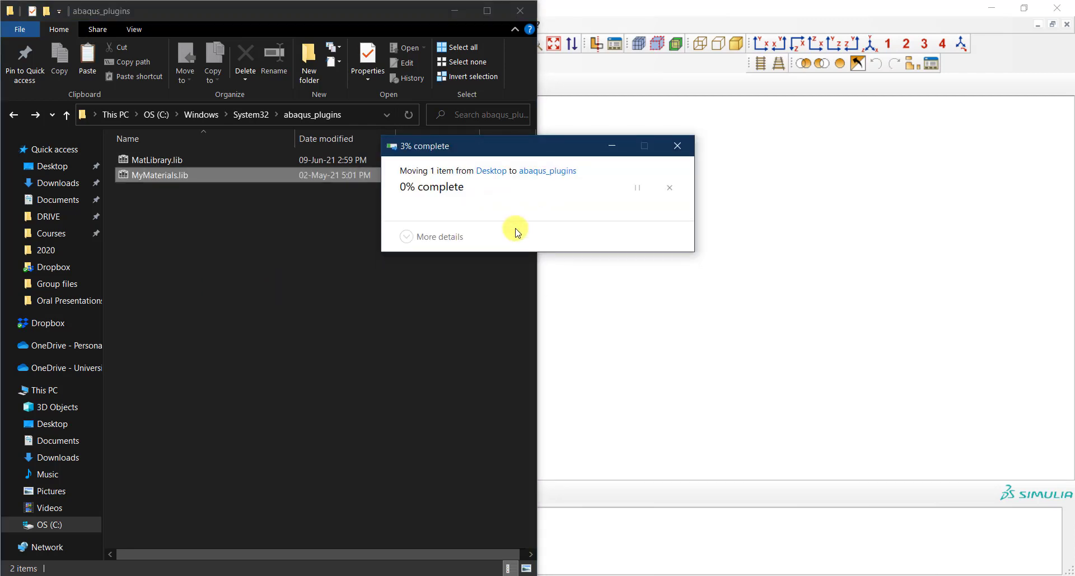
{"action": "left_click", "coordinate": [183, 162]}
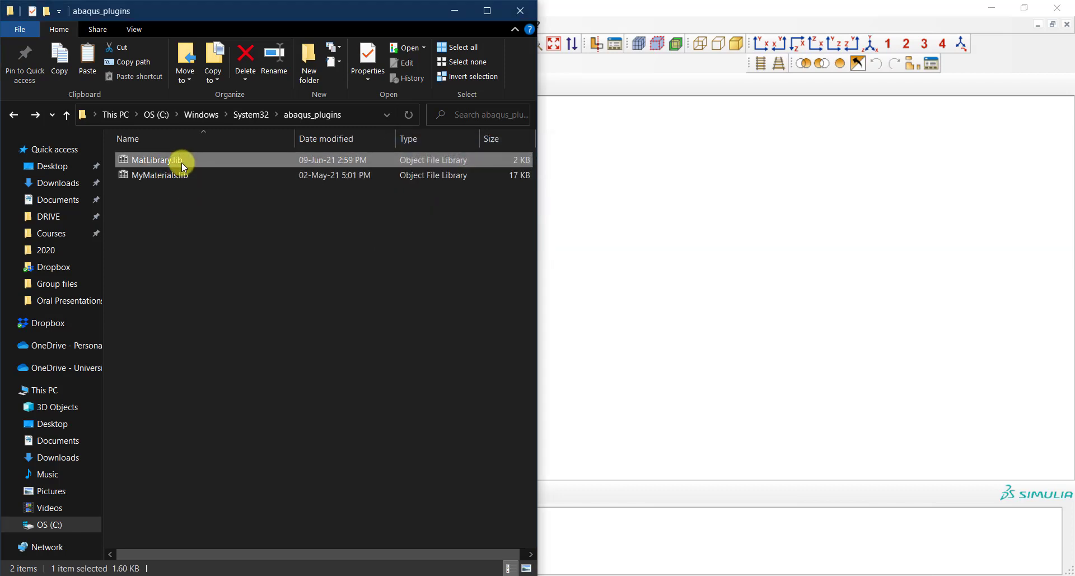
{"action": "left_click", "coordinate": [205, 192]}
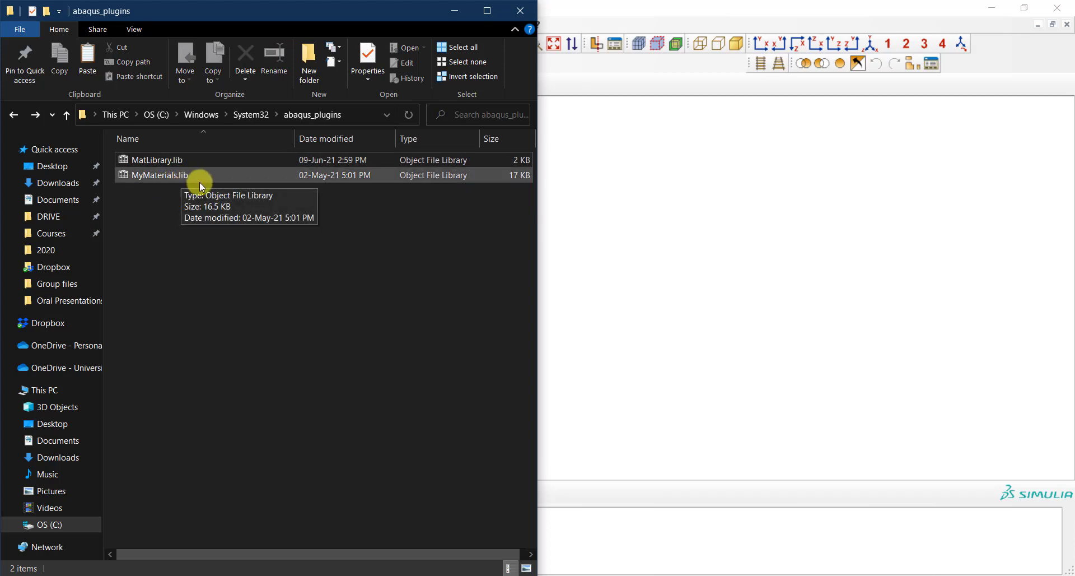
{"action": "left_click", "coordinate": [454, 12]}
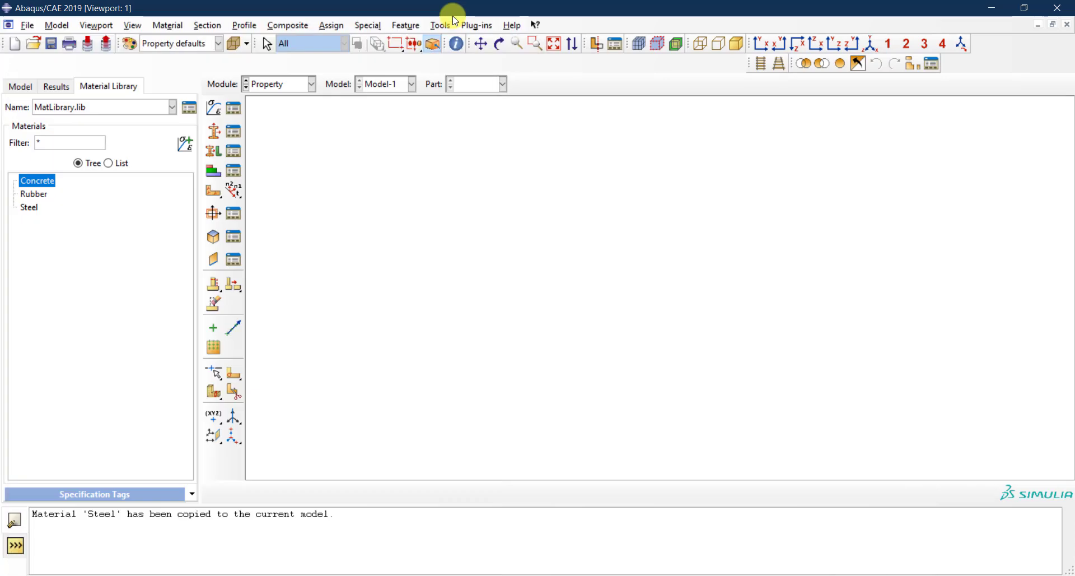
- Restart Abaqus/CAE and dismiss the Start Session window
{"action": "key", "text": "alt+Tab"}
{"action": "key", "text": "alt+Tab"}
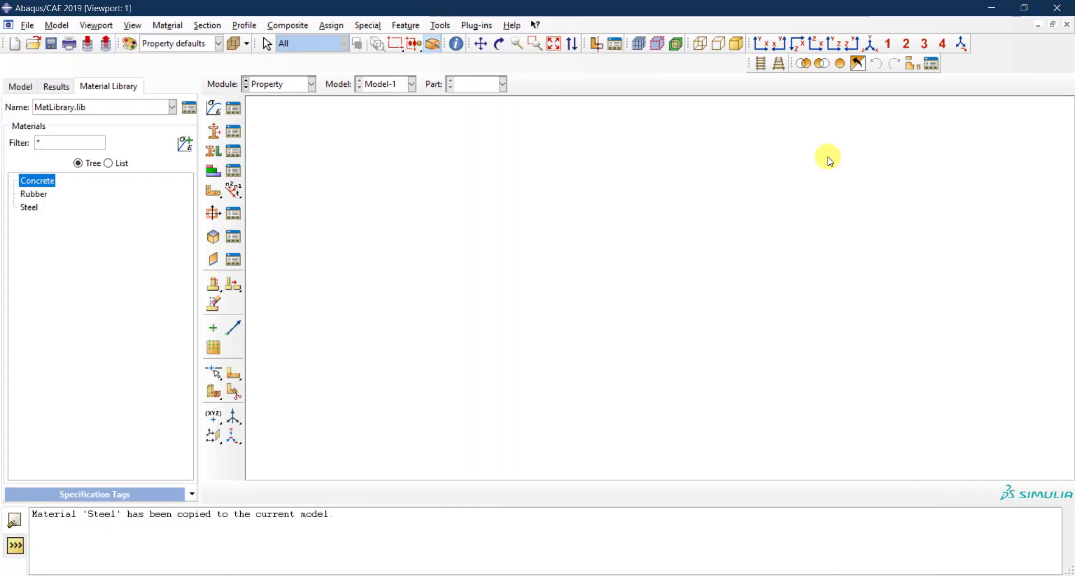
{"action": "left_click", "coordinate": [1051, 4]}
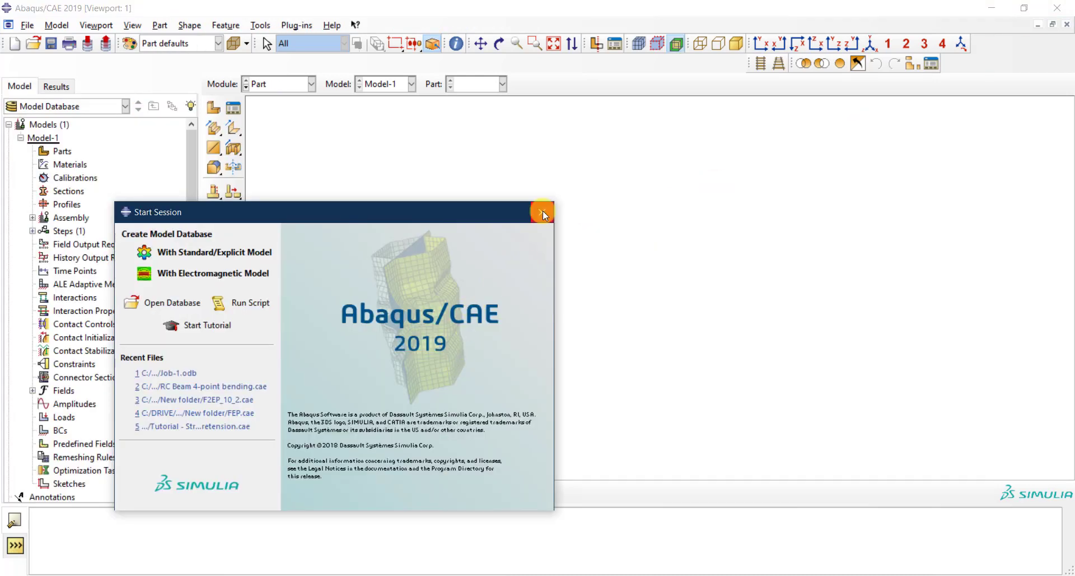
{"action": "left_click", "coordinate": [542, 212]}
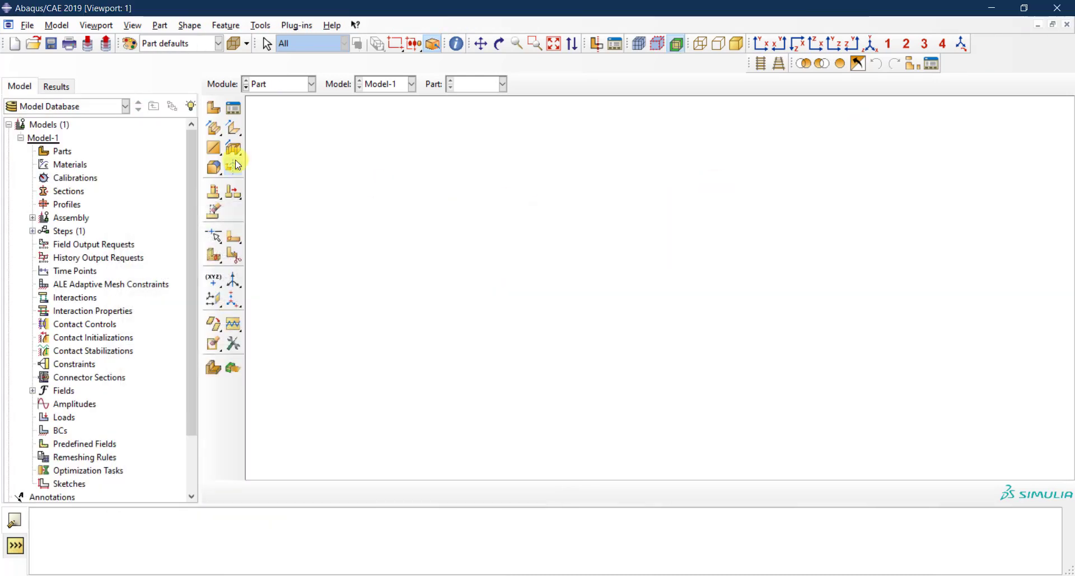
- Switch to the Property module and show the Material Library's list of libraries
{"action": "left_click", "coordinate": [263, 85]}
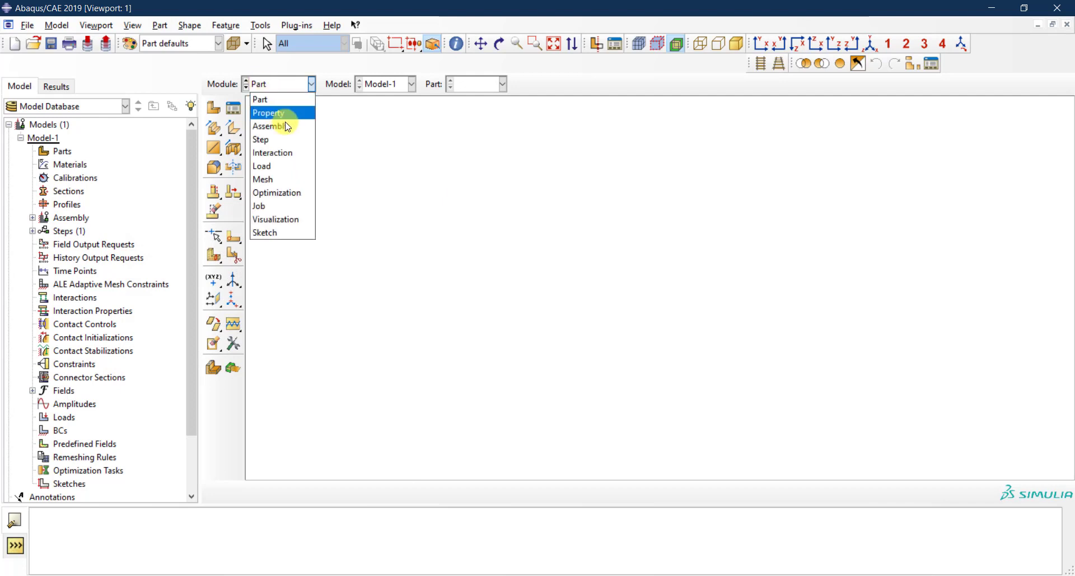
{"action": "left_click", "coordinate": [283, 114]}
{"action": "left_click", "coordinate": [110, 86]}
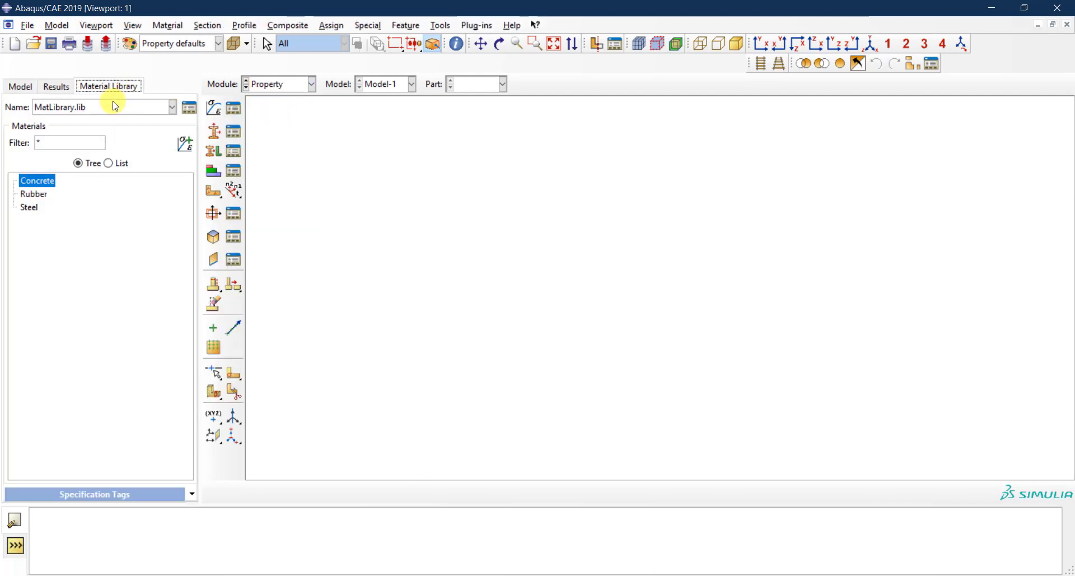
{"action": "left_click", "coordinate": [116, 107]}
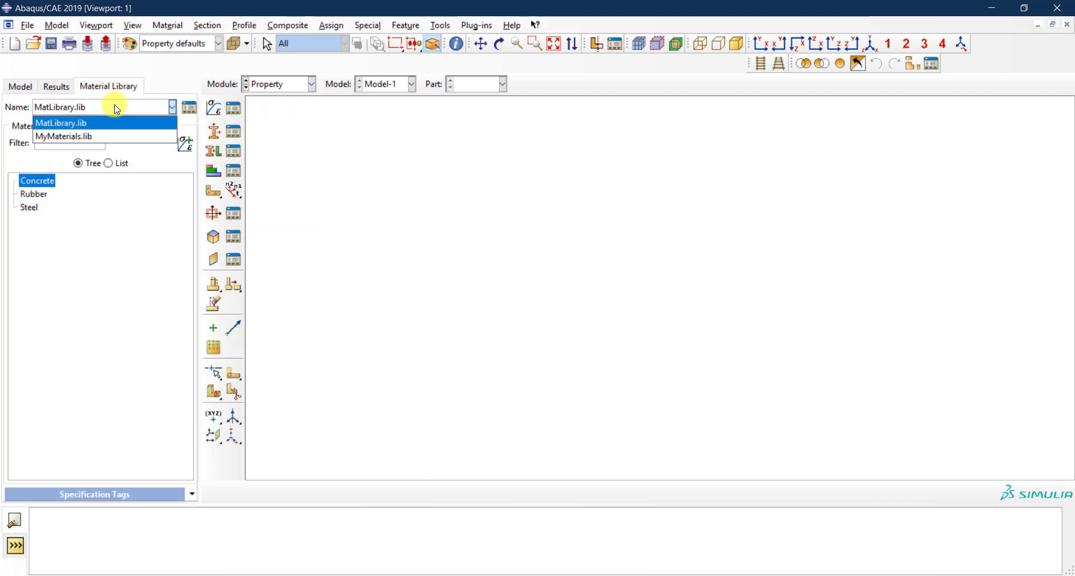
- Load MyMaterials.lib and browse its Steel_Stud and S355J2+N (HEB500 flange) materials
{"action": "left_click", "coordinate": [88, 136]}
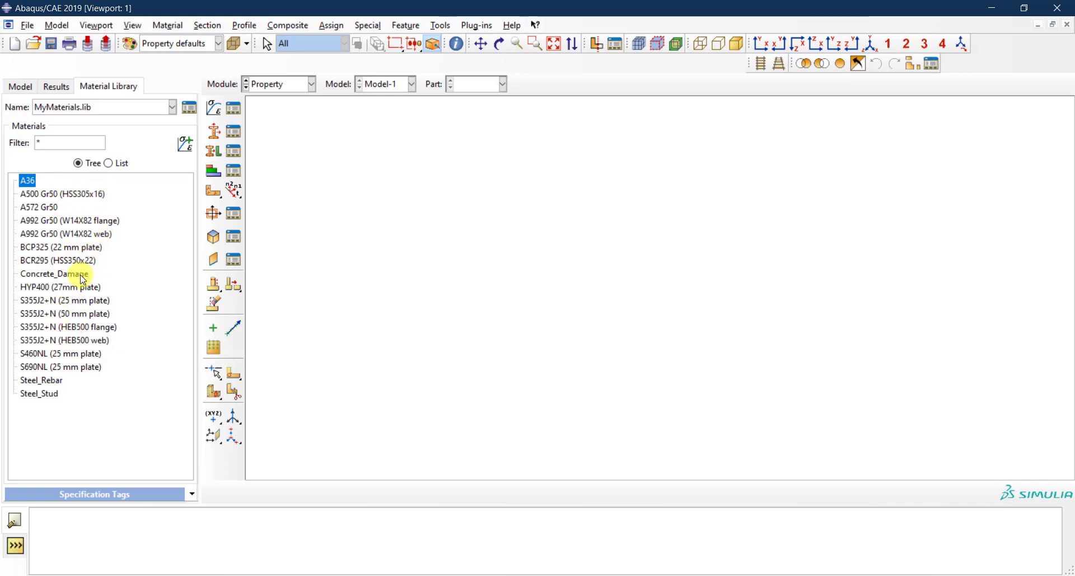
{"action": "left_click", "coordinate": [52, 399]}
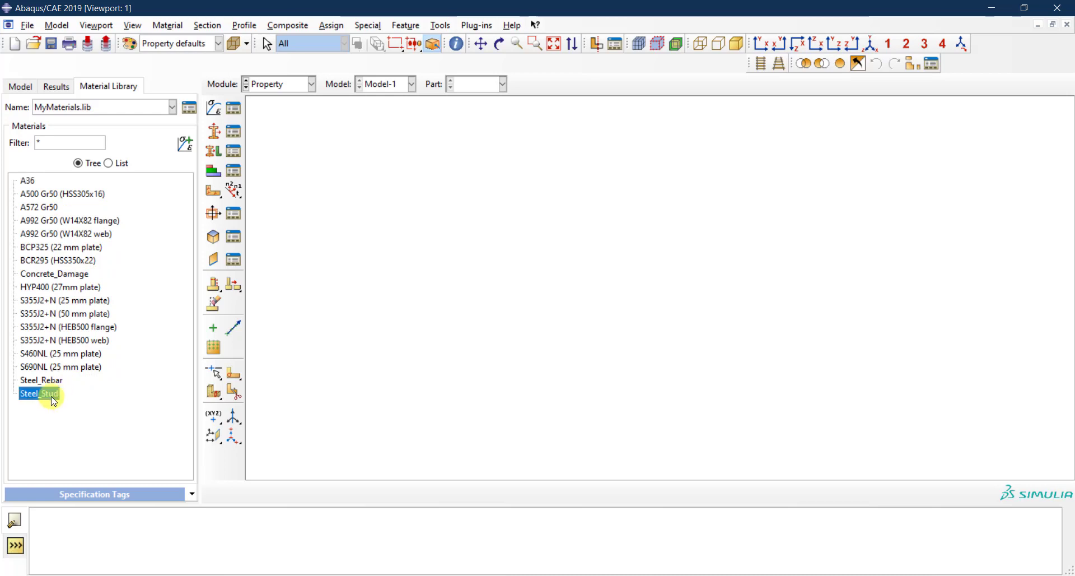
{"action": "left_click", "coordinate": [70, 326]}
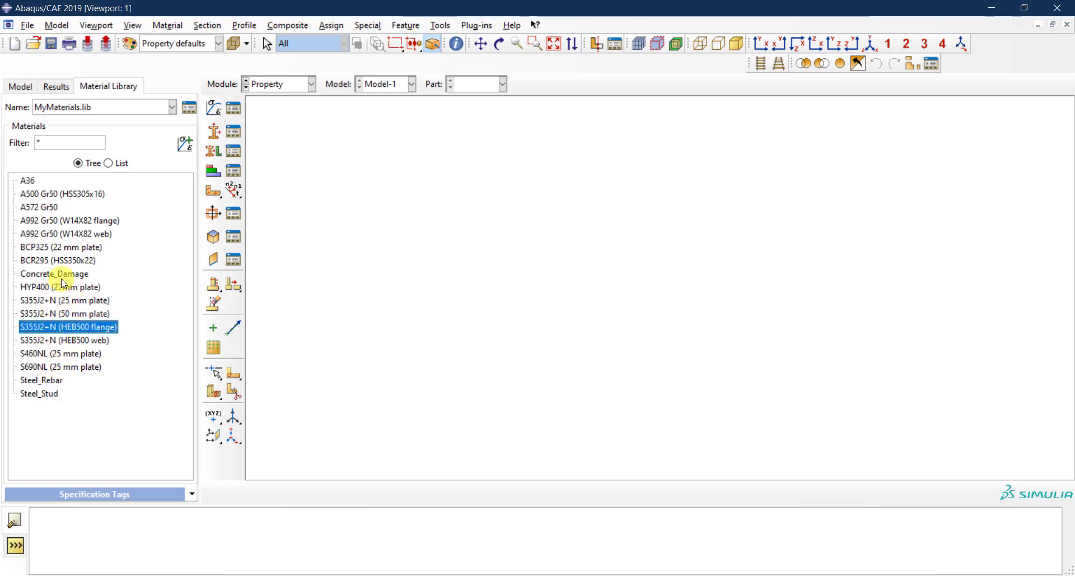